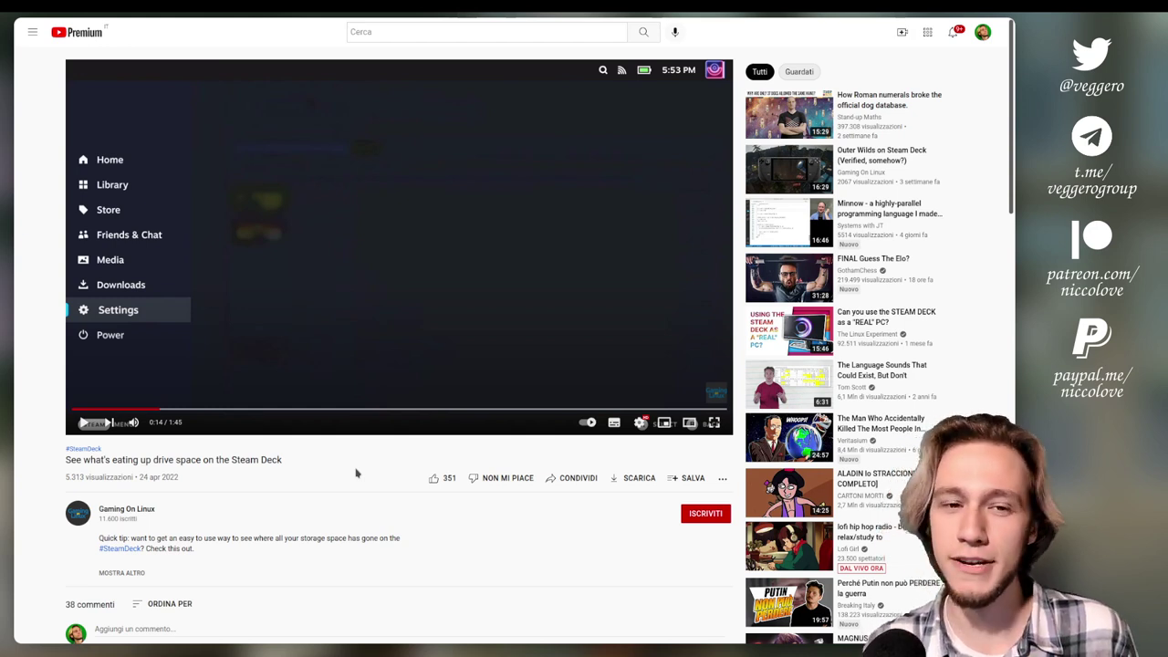
# Play the drive-space video, pausing once, then stop it on the Steam Deck desktop at 0:17.
pyautogui.click(261, 370)
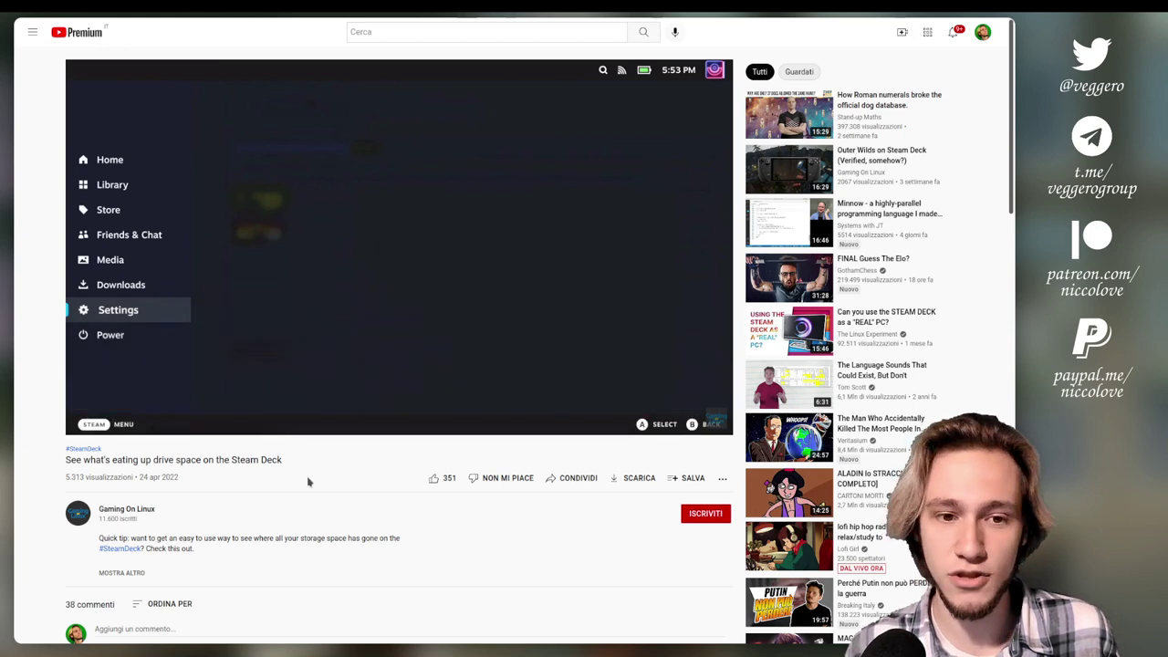
pyautogui.press('space')
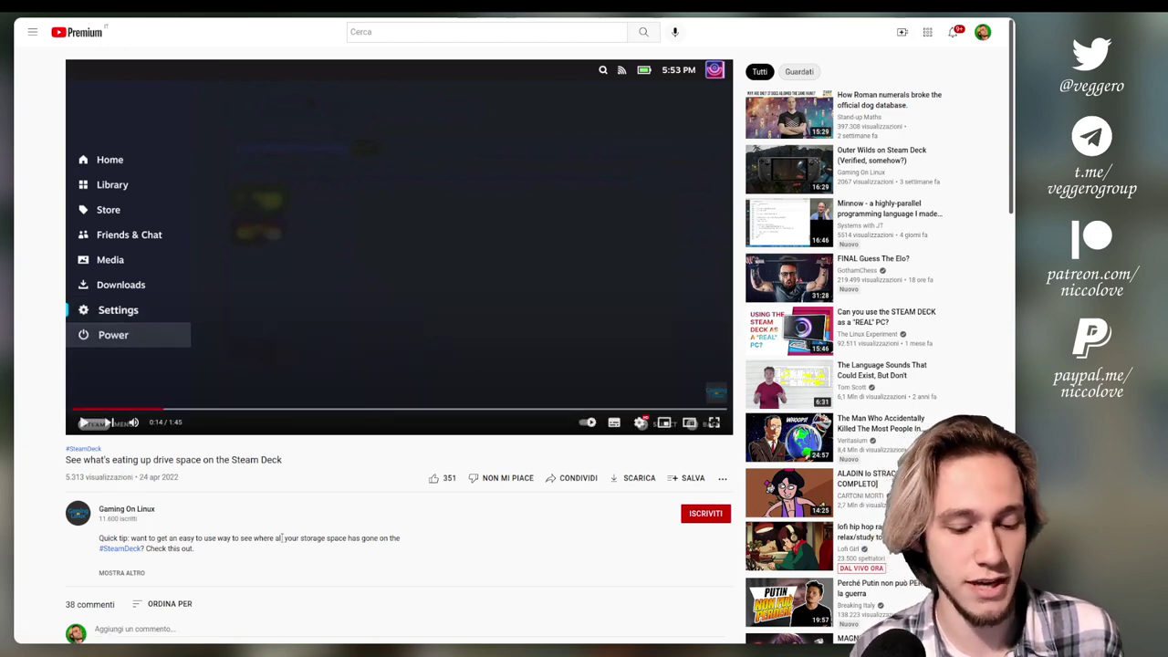
pyautogui.press('space')
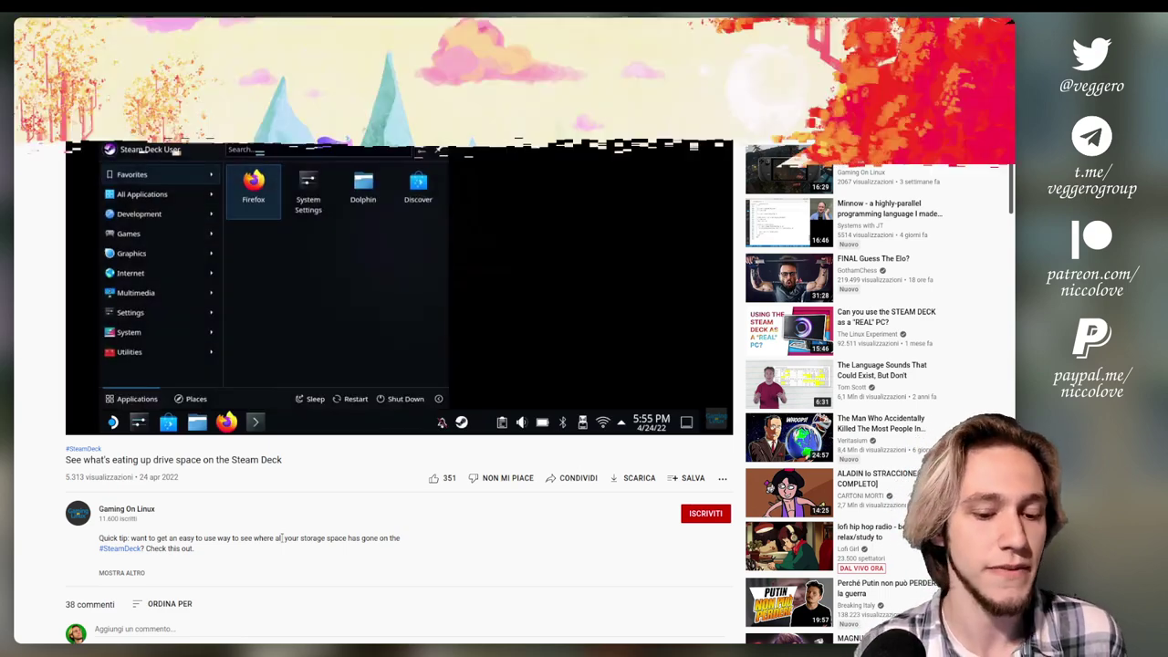
pyautogui.press('space')
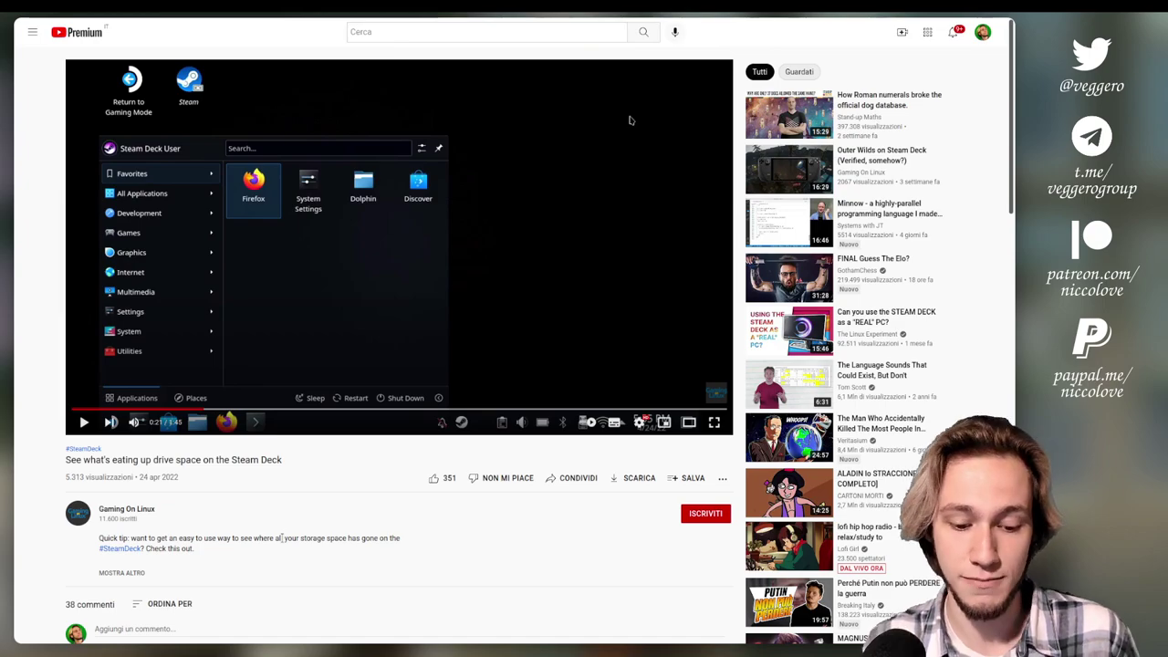
# Switch desktops and bring up the application launcher, then dismiss it and return to the browser.
pyautogui.press('ctrl+super+Right')
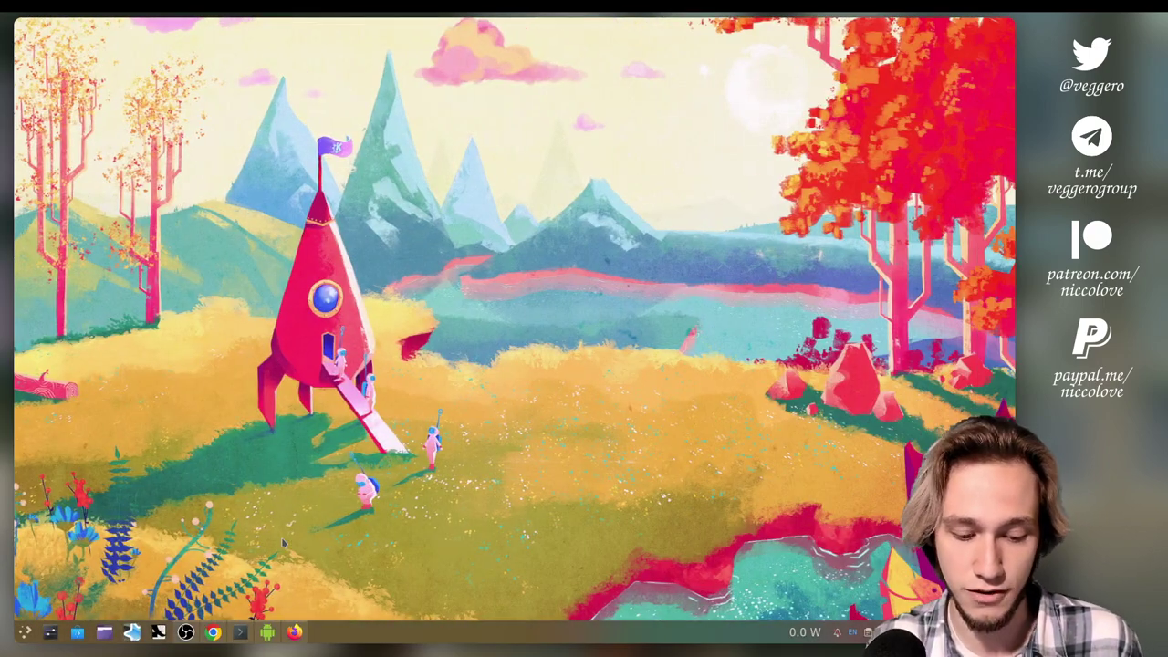
pyautogui.press('super')
pyautogui.press('ctrl+super+Left')
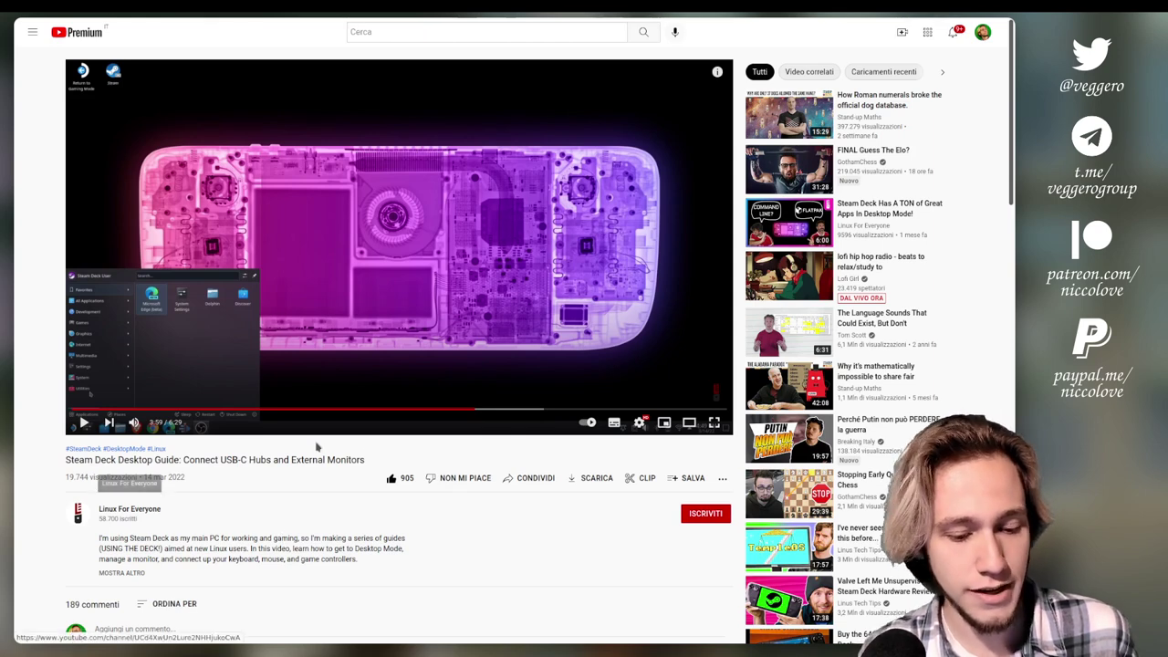
# Show the Steam Deck Desktop Guide video full screen and resume playback from 3:59.
pyautogui.click(715, 423)
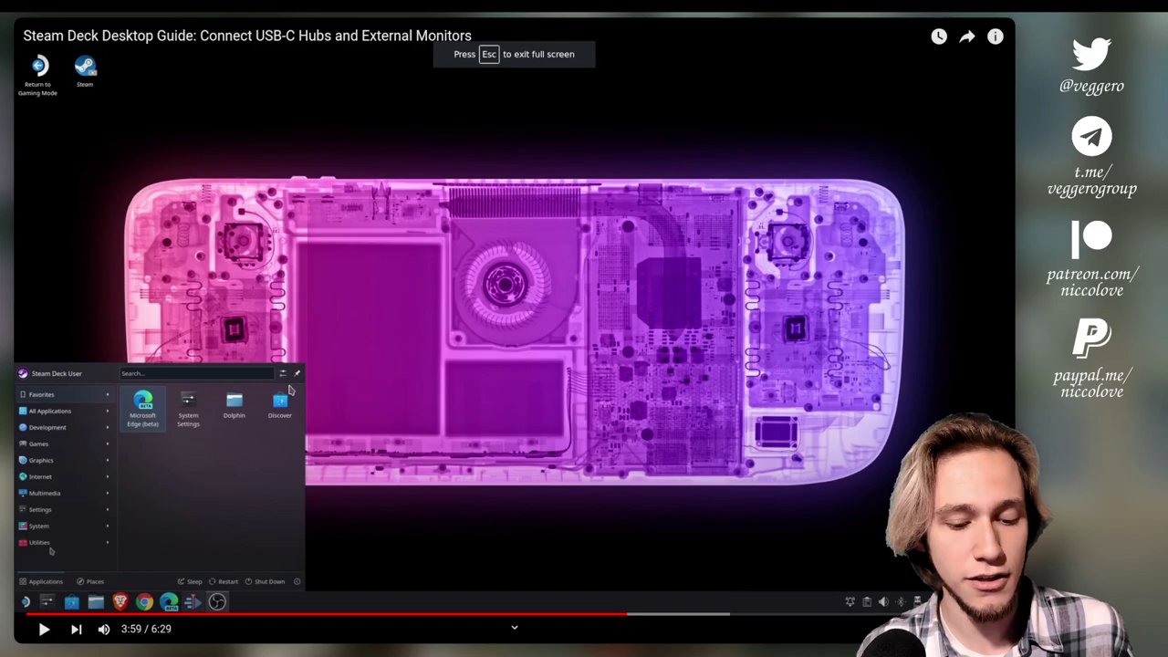
pyautogui.press('space')
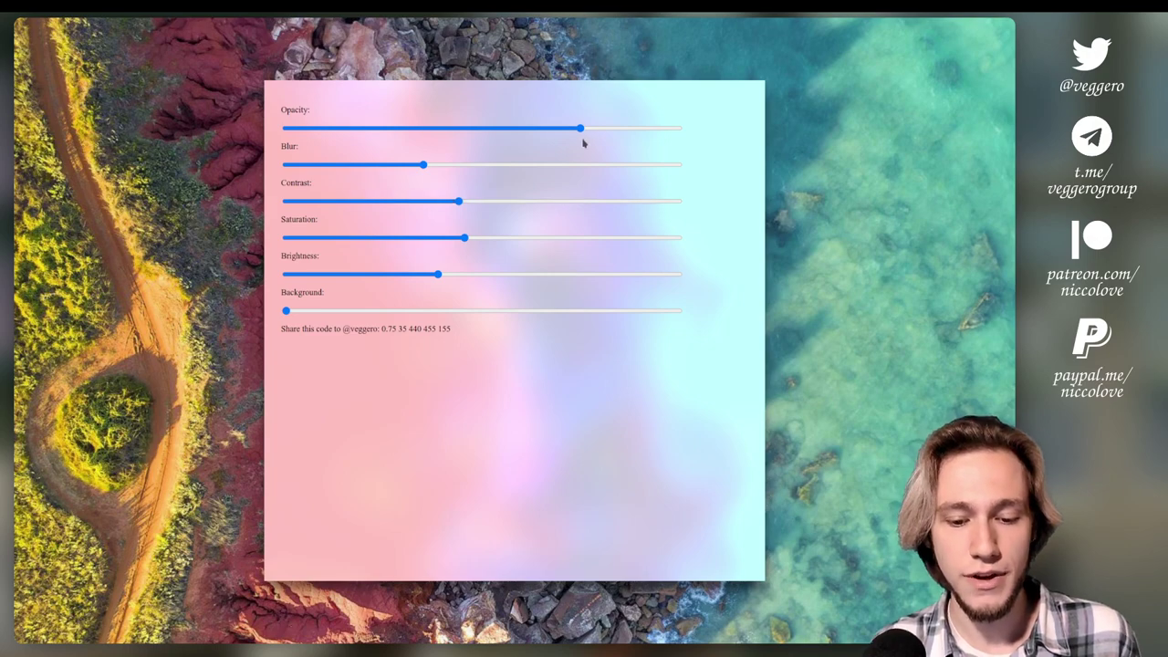
# Set opacity 0.5, blur 45, contrast 635, saturation 625, brightness 55, and the blue hexagon background.
pyautogui.moveTo(580, 129); pyautogui.dragTo(484, 132)
pyautogui.moveTo(423, 164); pyautogui.dragTo(534, 205)
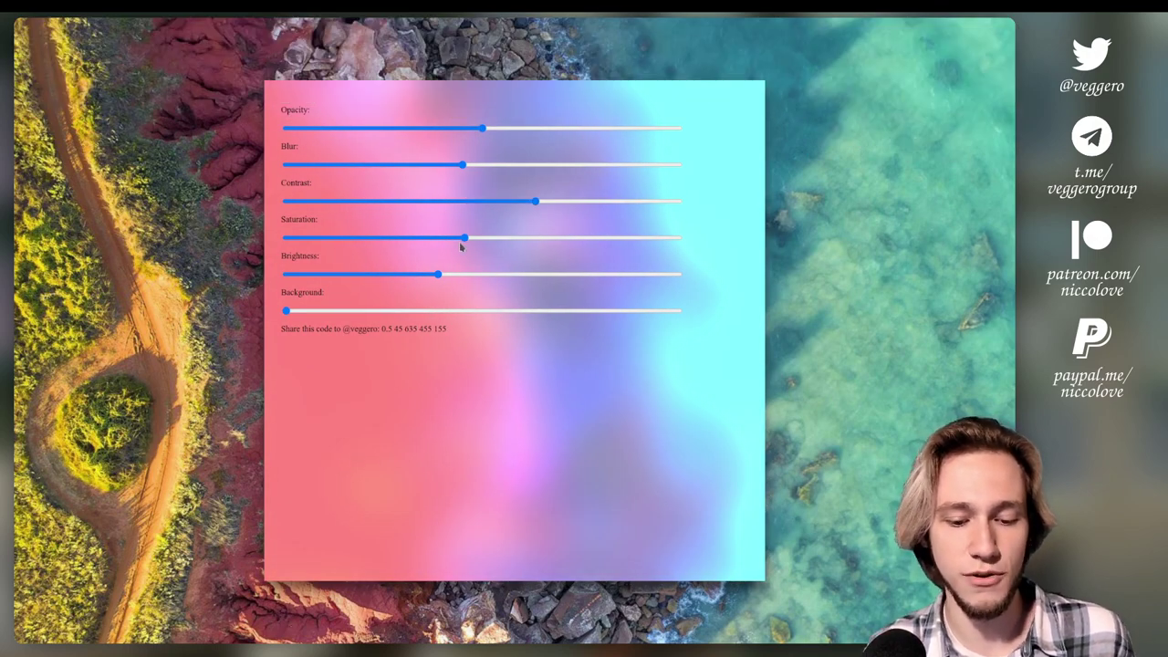
pyautogui.moveTo(463, 239); pyautogui.dragTo(531, 239)
pyautogui.moveTo(438, 274); pyautogui.dragTo(340, 274)
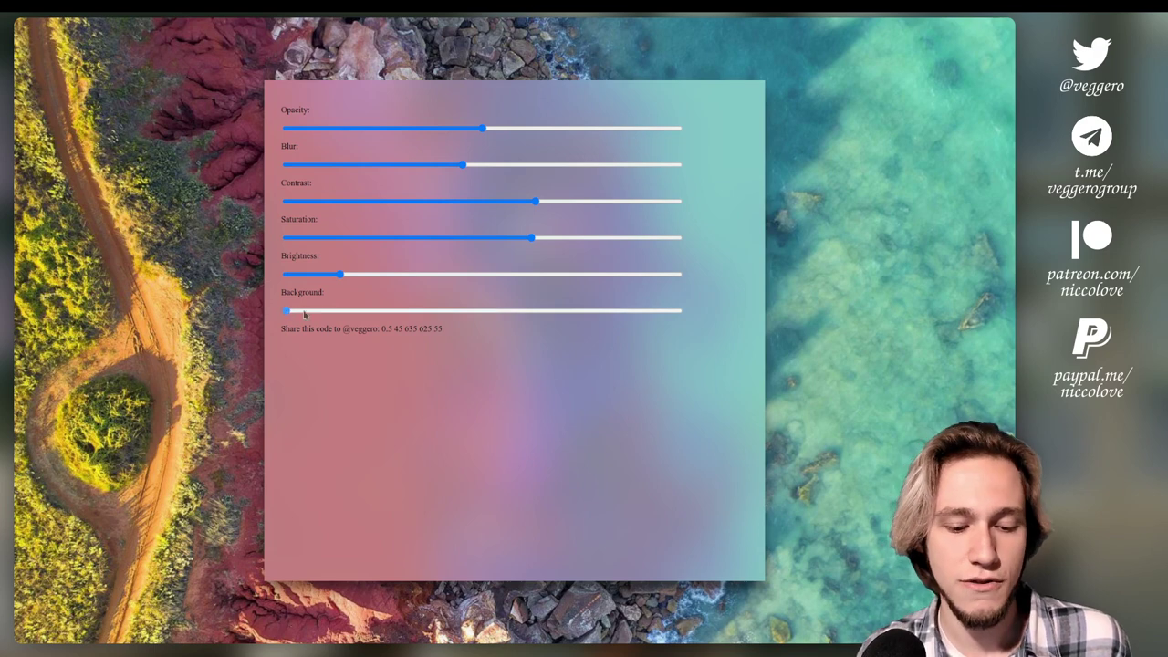
pyautogui.click(306, 312)
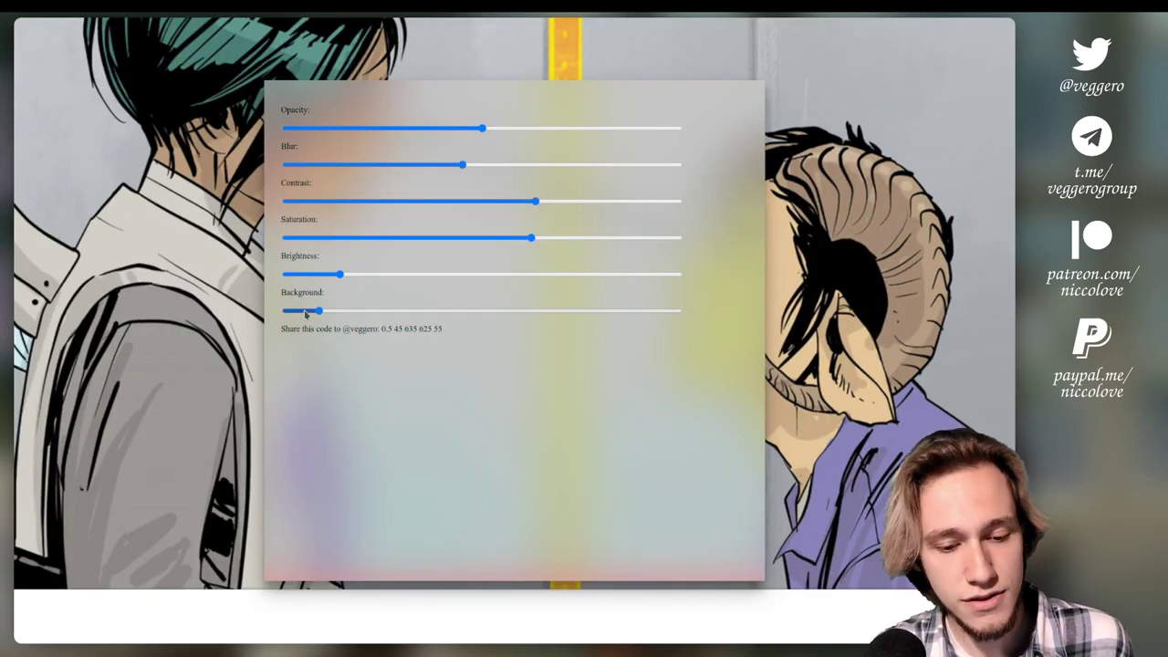
pyautogui.moveTo(306, 313); pyautogui.dragTo(338, 417)
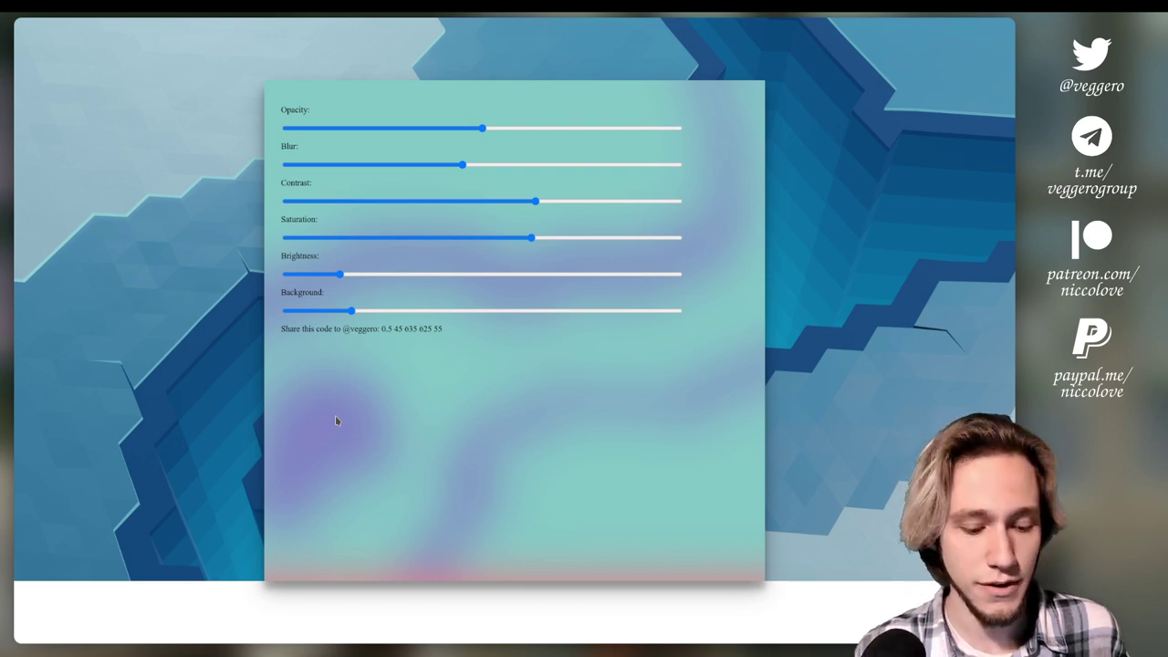
# Return to the Steam Deck as a REAL PC video, full screen, and play it from 11:29 to 11:32.
pyautogui.hotkey('ctrl', 'Tab')
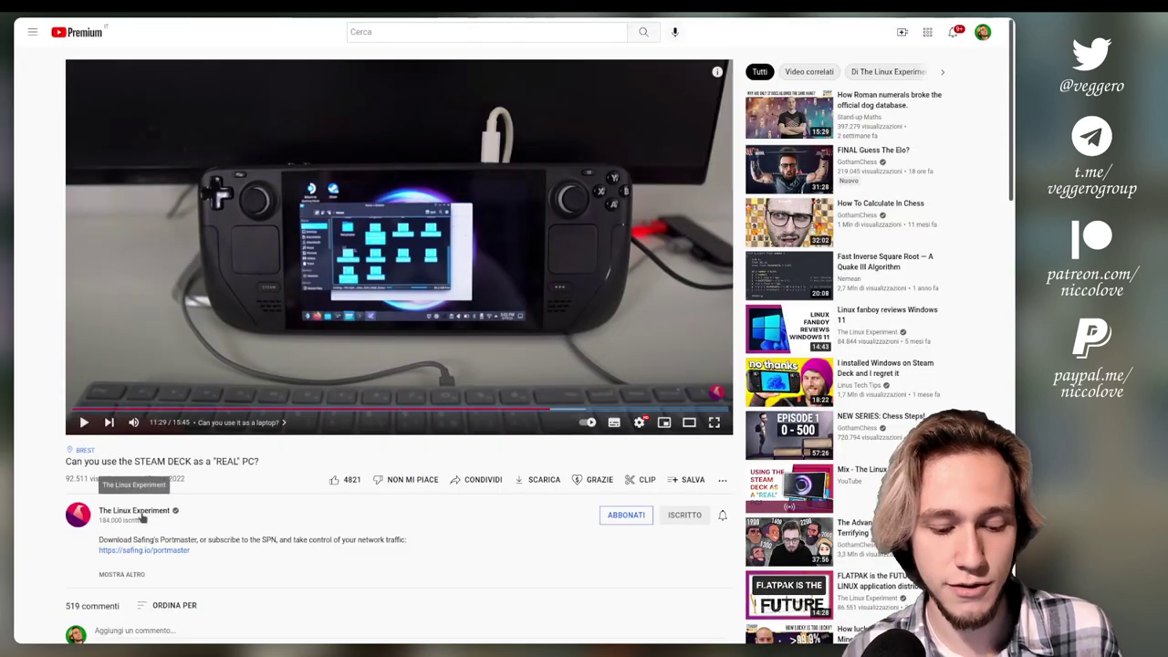
pyautogui.click(715, 423)
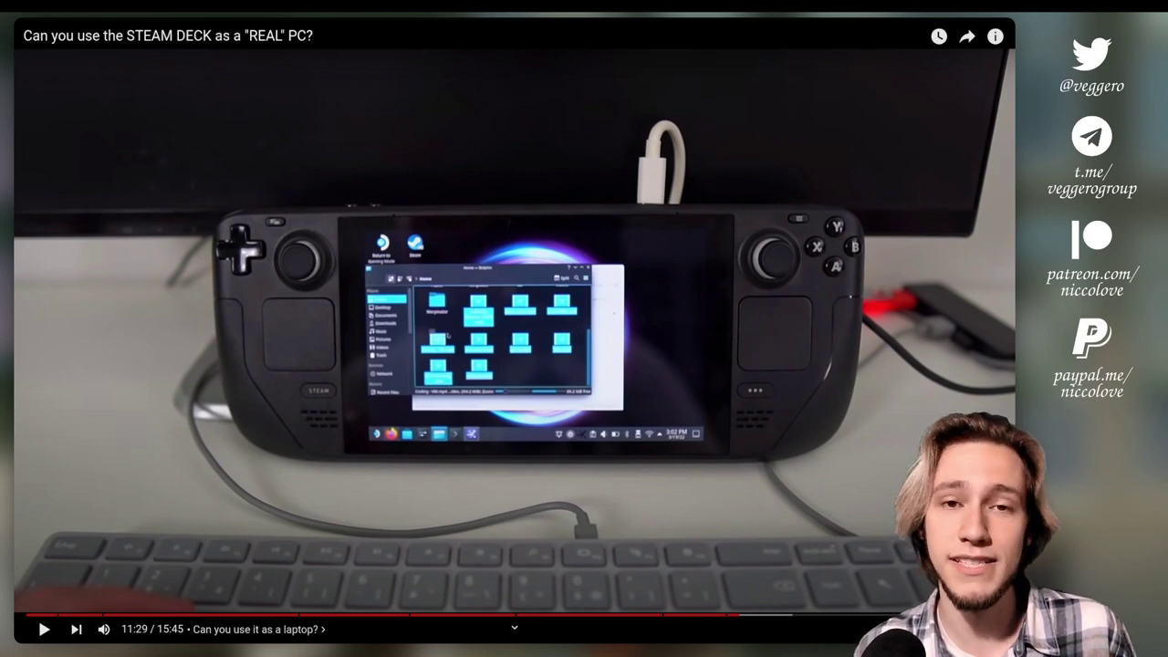
pyautogui.click(776, 456)
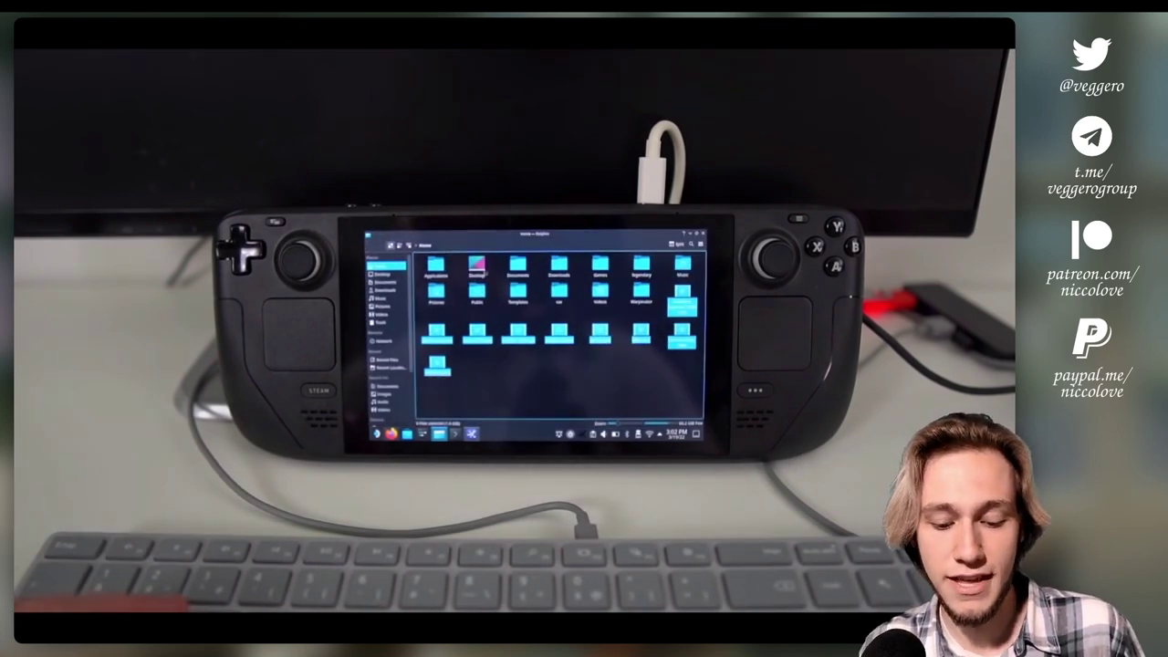
pyautogui.click(797, 456)
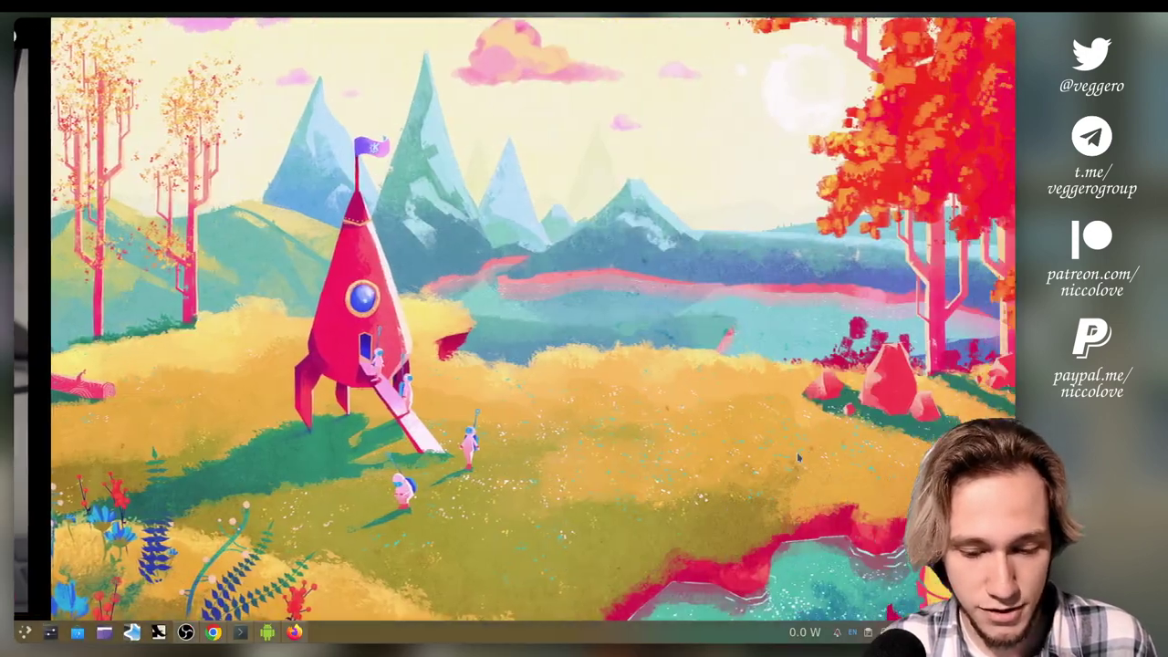
# Launch Dolphin on the OBS videos folder and move its window up and slightly left.
pyautogui.click(25, 632)
pyautogui.click(265, 408)
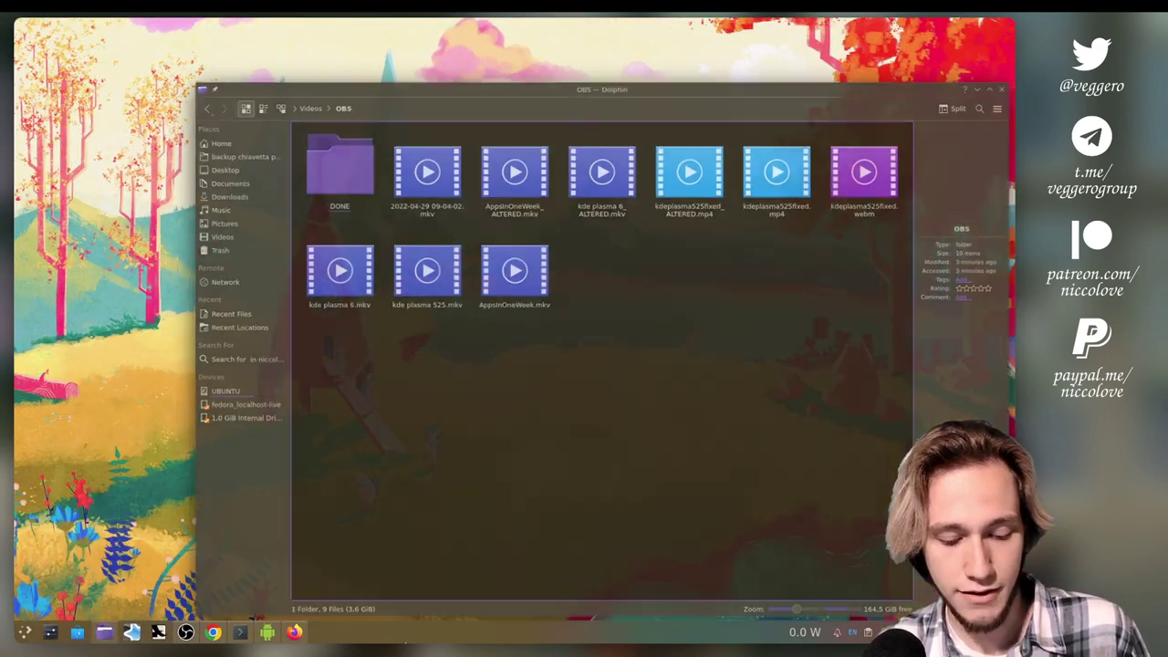
pyautogui.moveTo(506, 93); pyautogui.dragTo(479, 67)
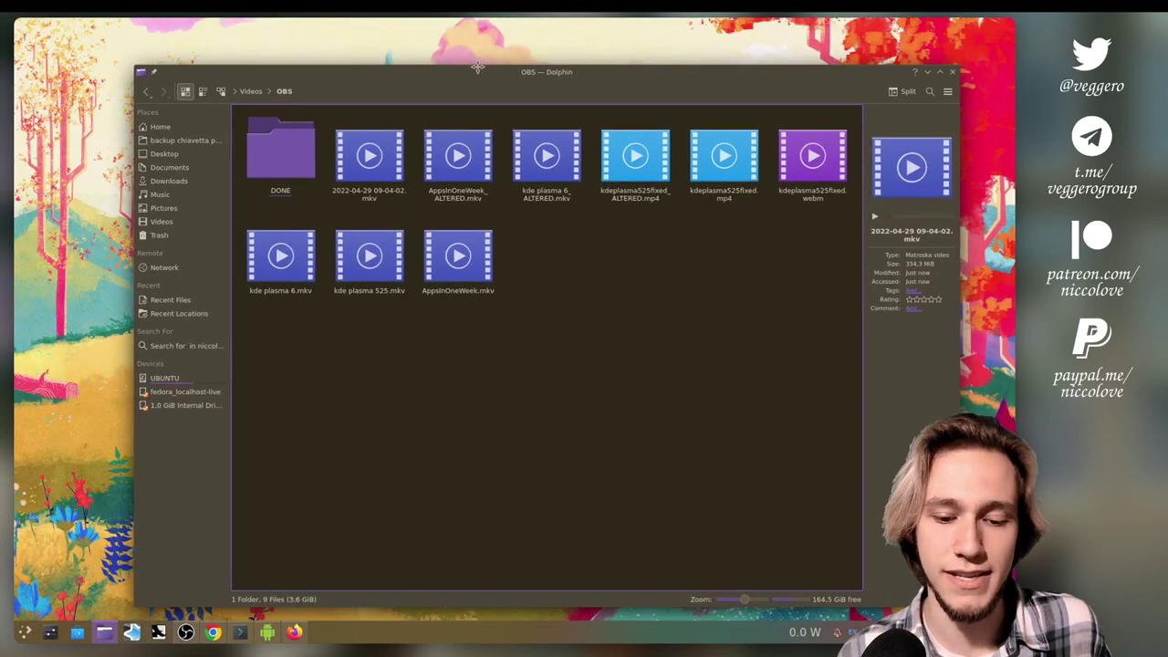
pyautogui.moveTo(479, 68); pyautogui.dragTo(471, 72)
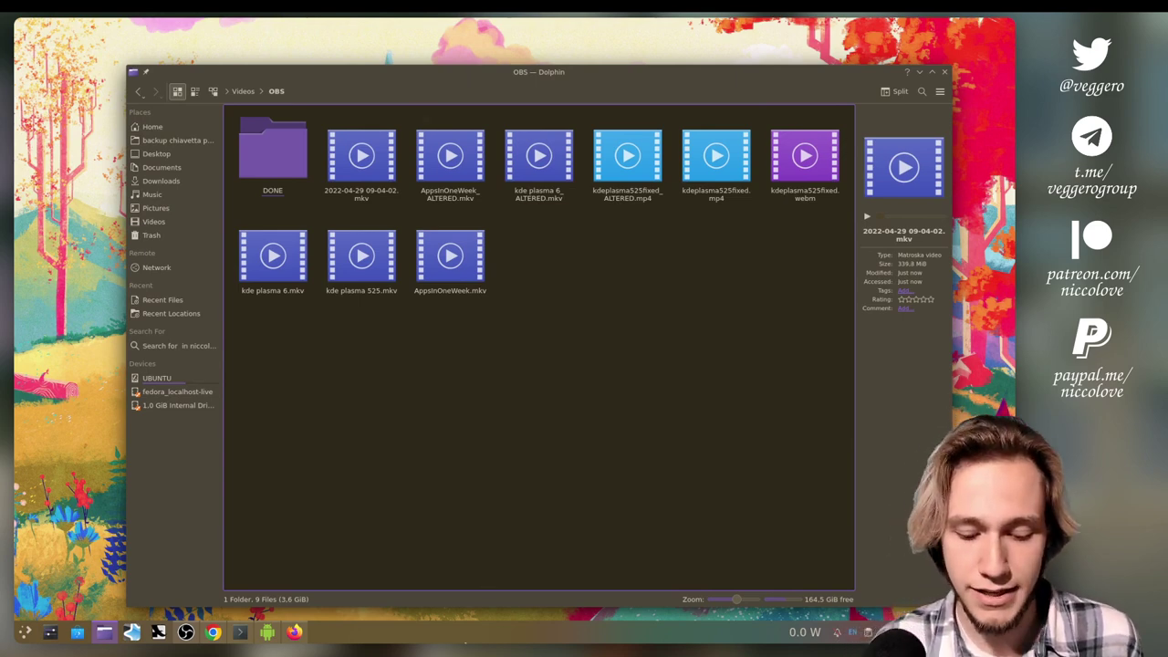
# Put the taskbar panel into edit mode and reveal its alignment and visibility options.
pyautogui.rightClick(516, 641)
pyautogui.click(554, 617)
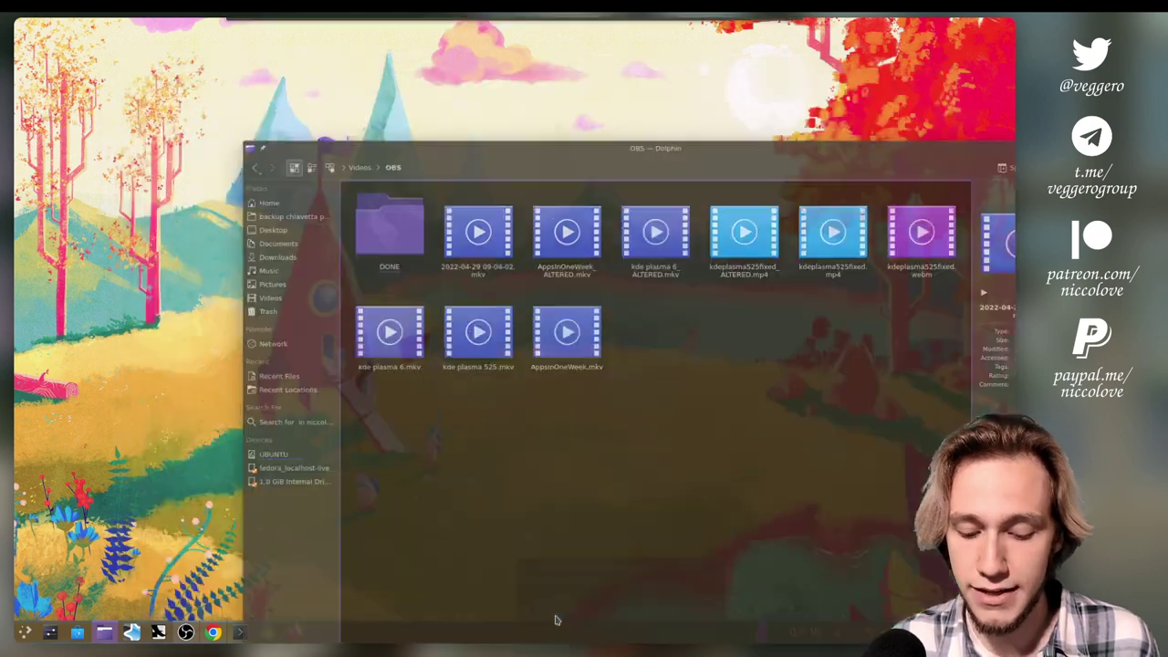
pyautogui.click(940, 590)
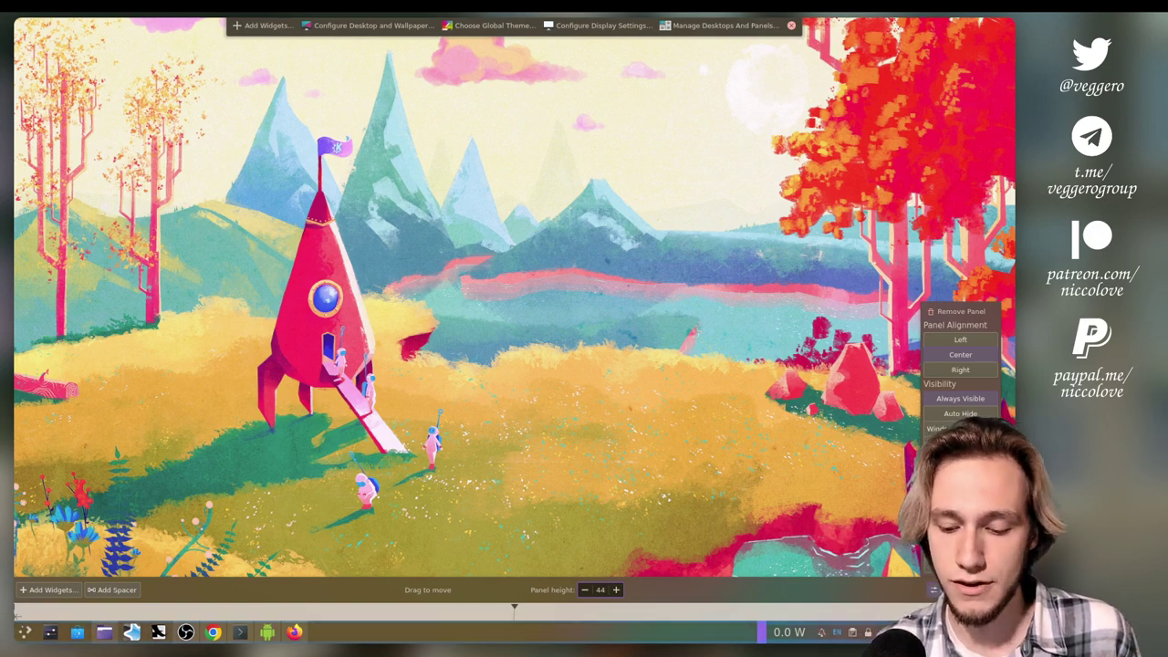
# Exit panel edit mode using the X on the edit-mode toolbar.
pyautogui.click(791, 26)
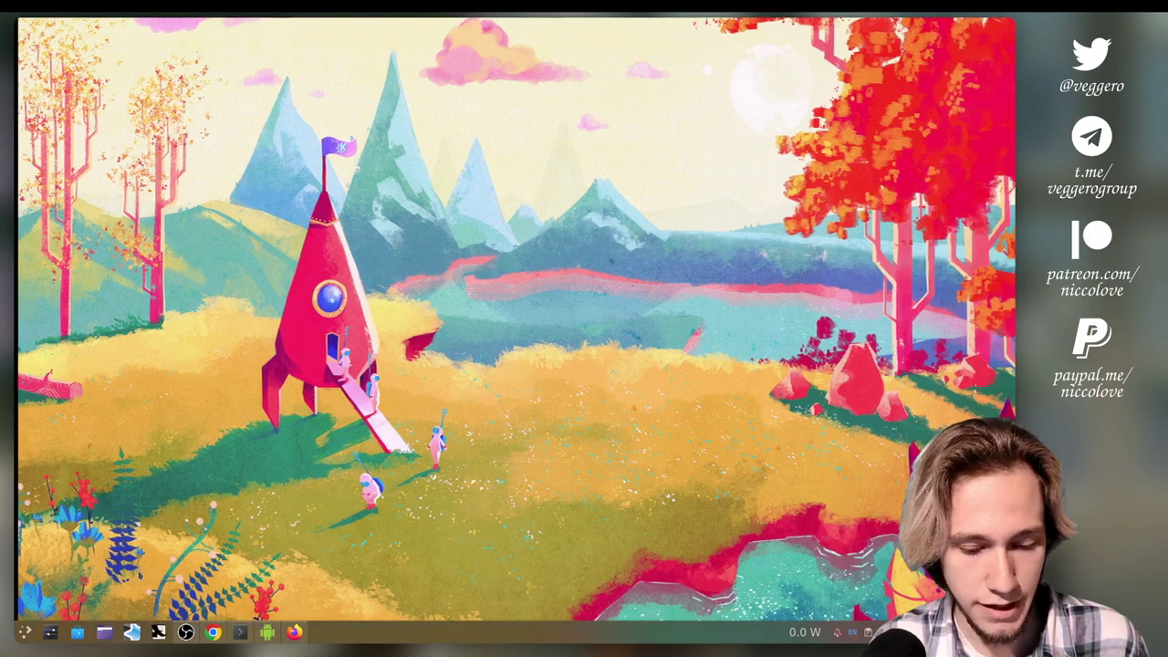
# Glance at the application launcher, the April calendar and the Wi-Fi network list.
pyautogui.press('super')
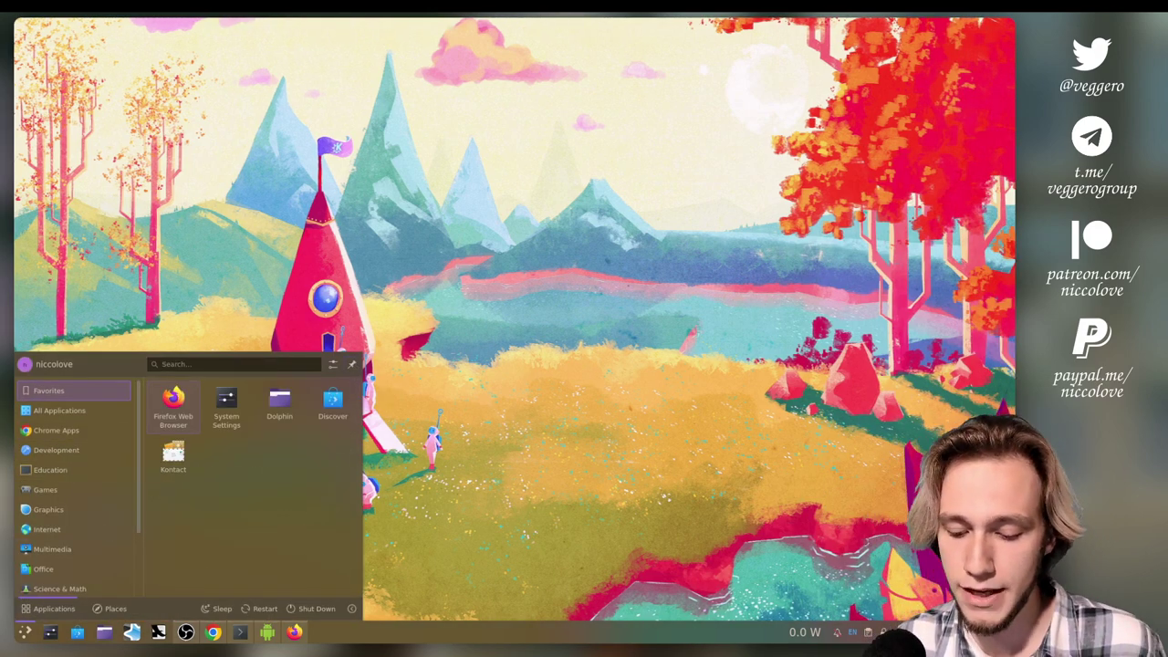
pyautogui.click(981, 632)
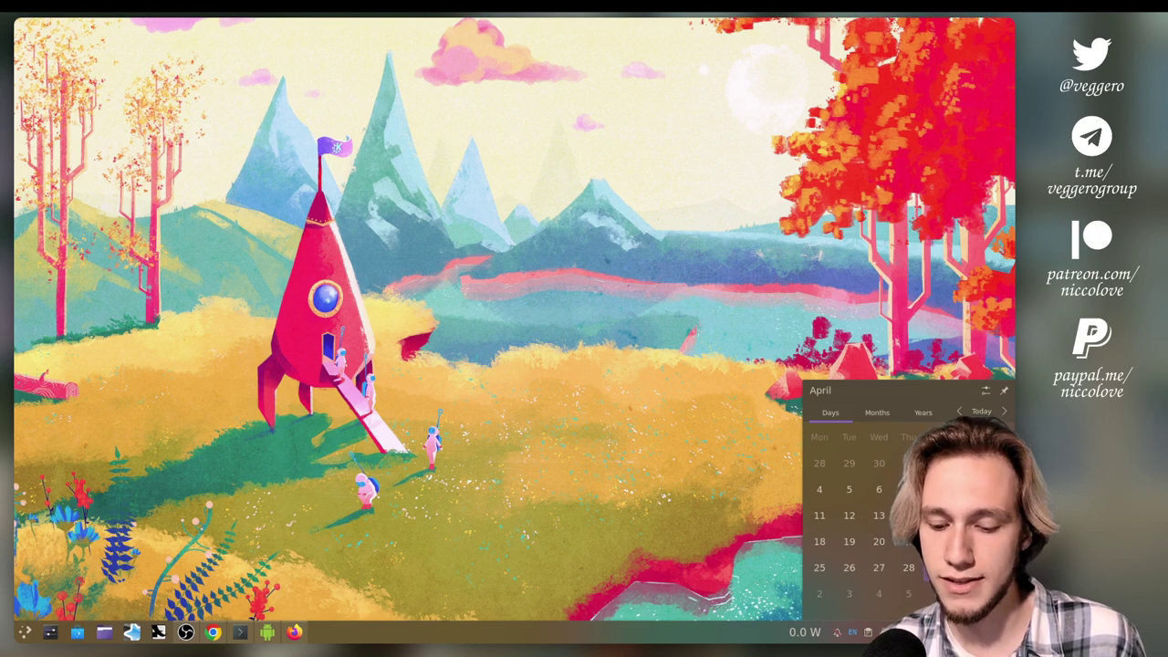
pyautogui.click(899, 632)
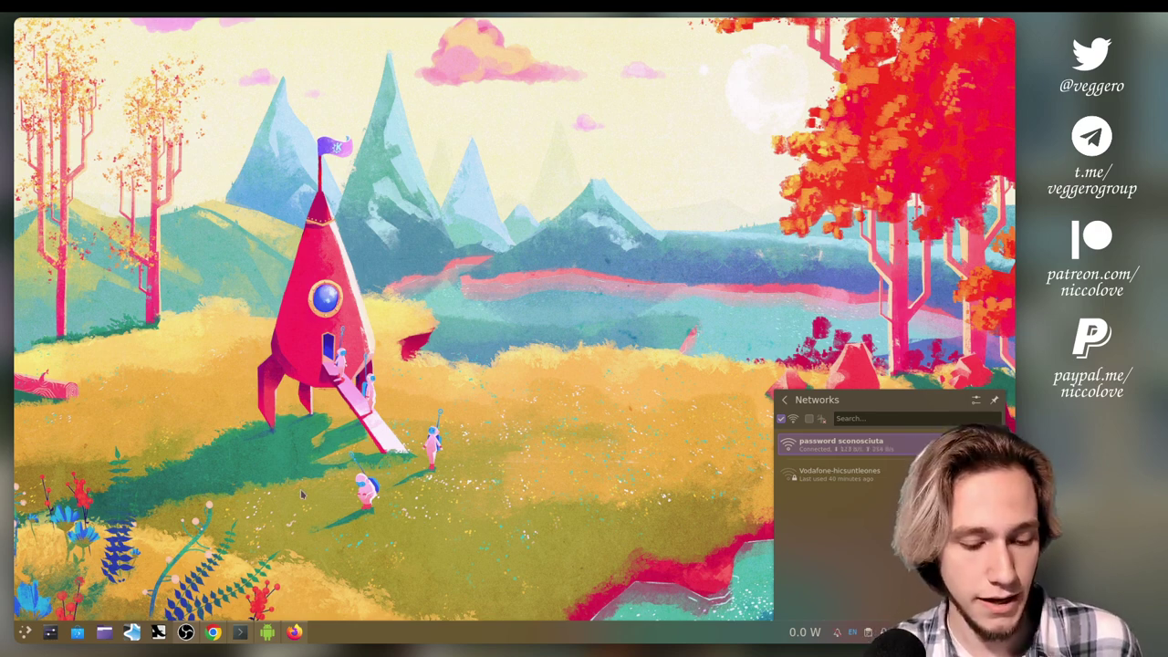
# Open Dolphin on the OBS folder, close it, then peek at the video desktop and come back.
pyautogui.click(104, 632)
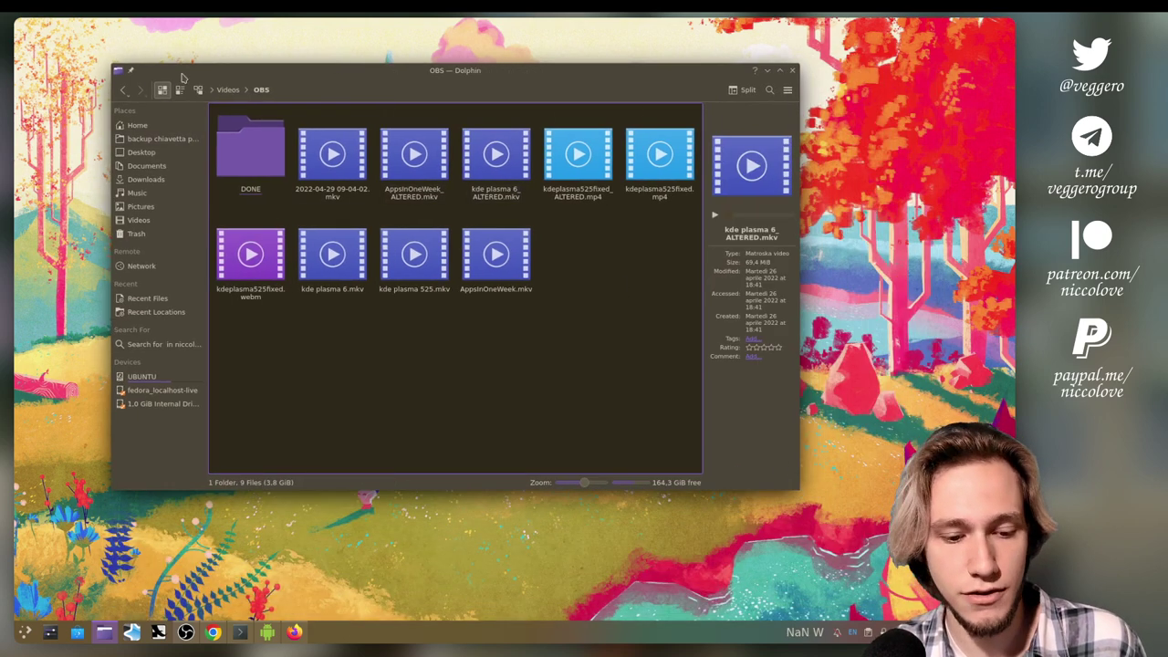
pyautogui.click(547, 94)
pyautogui.click(986, 631)
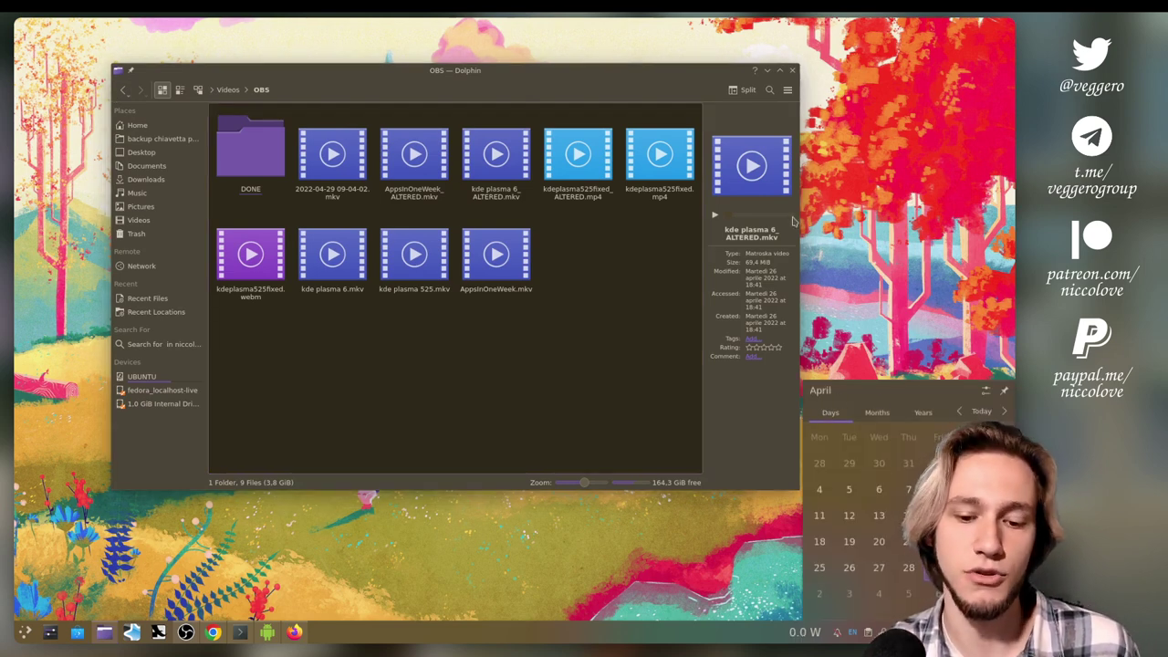
pyautogui.click(792, 71)
pyautogui.press('ctrl+super+Left')
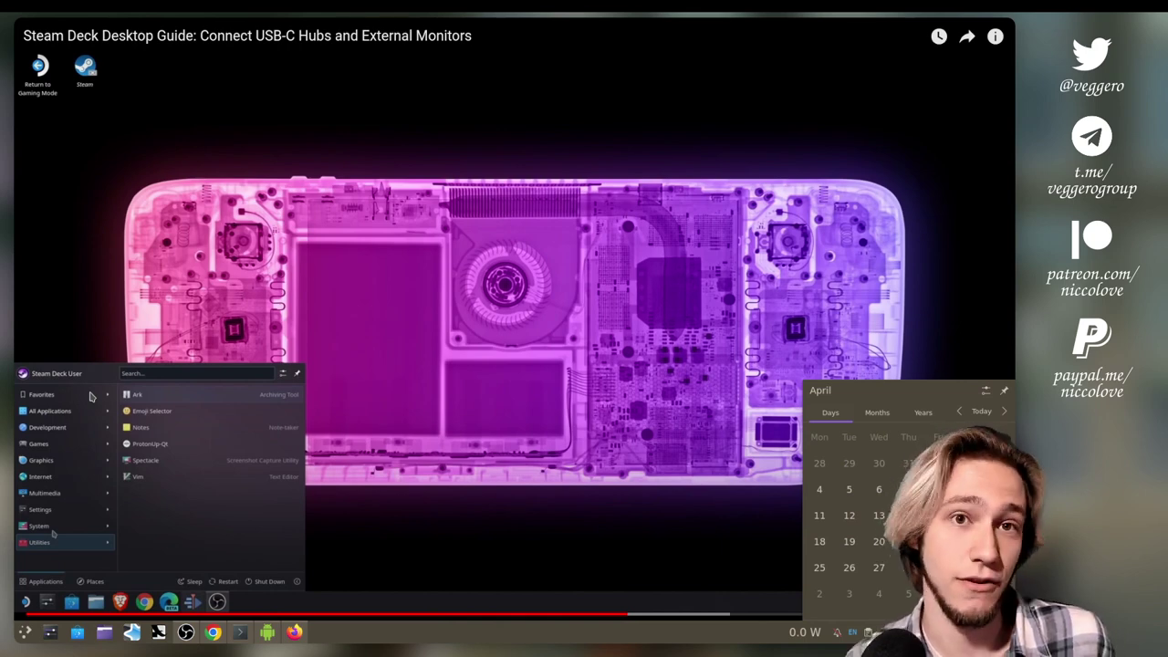
pyautogui.press('ctrl+super+Right')
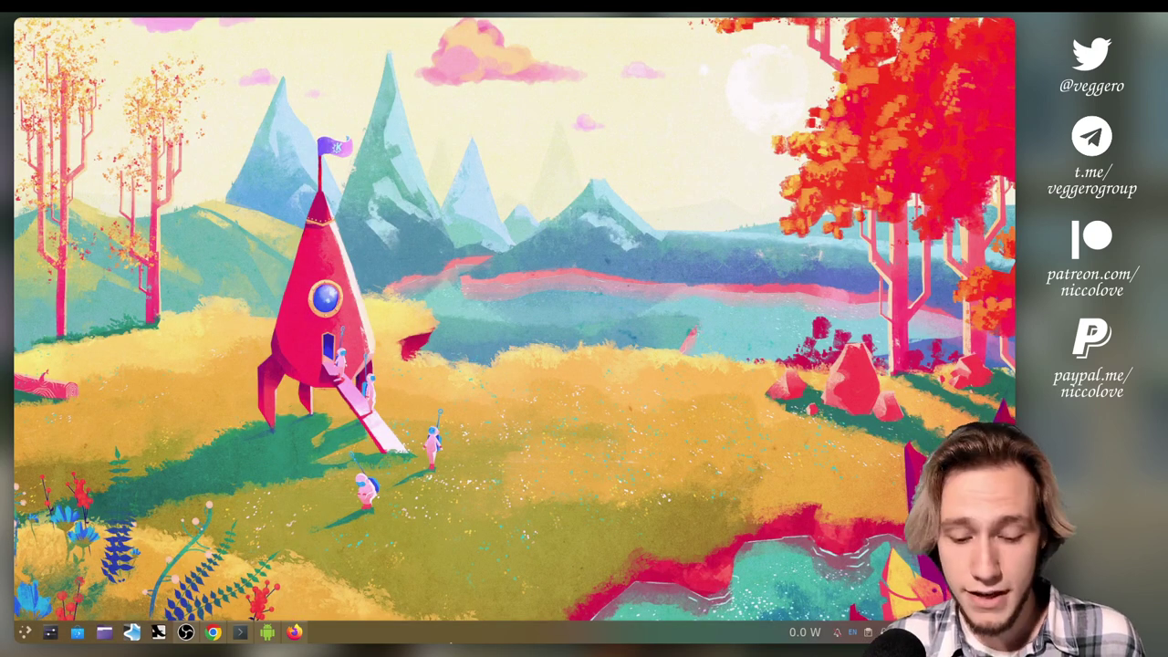
# In panel edit mode, drag the Margins Separator past the power widget, then exit editing.
pyautogui.rightClick(429, 642)
pyautogui.click(462, 611)
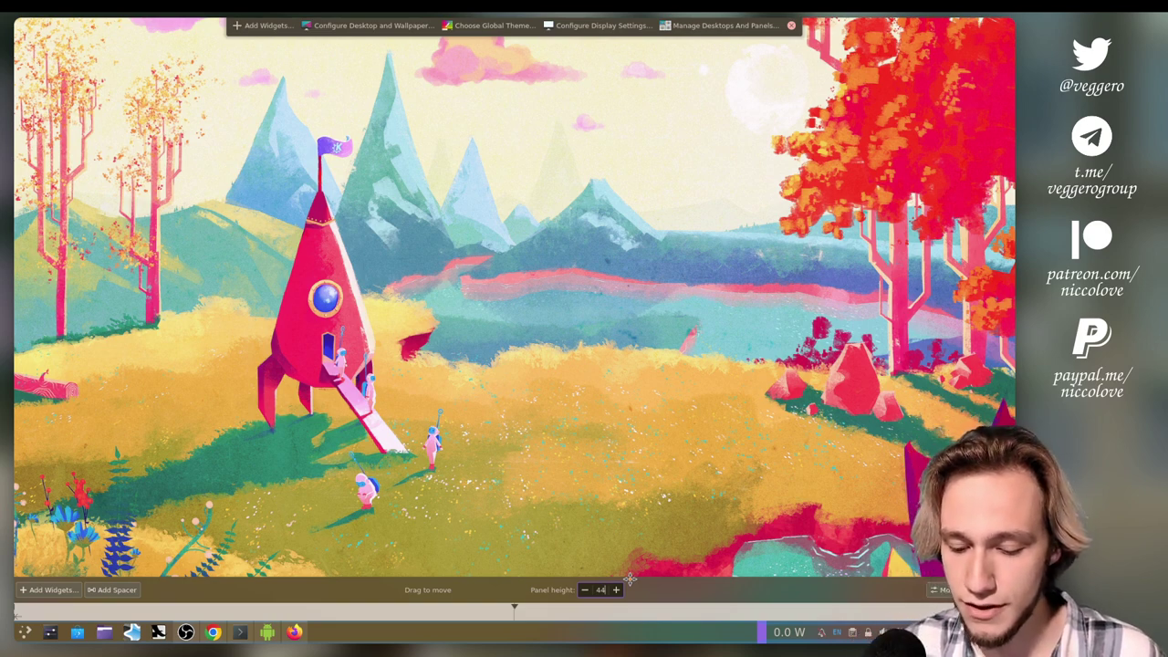
pyautogui.moveTo(762, 636)
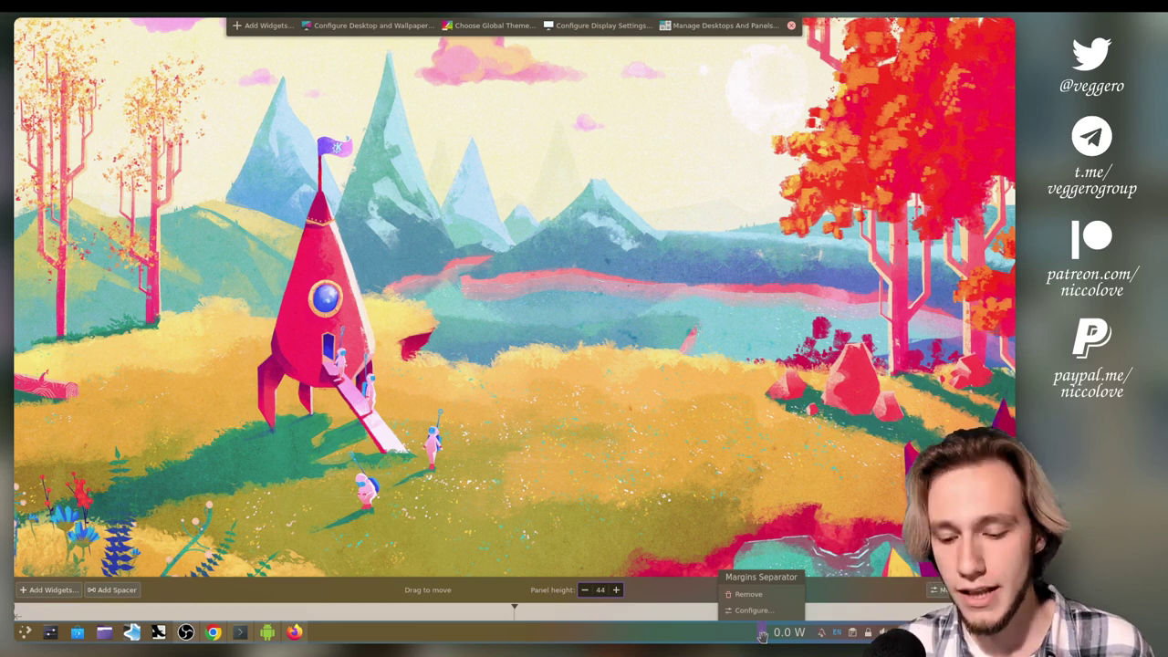
pyautogui.moveTo(763, 636); pyautogui.dragTo(802, 638)
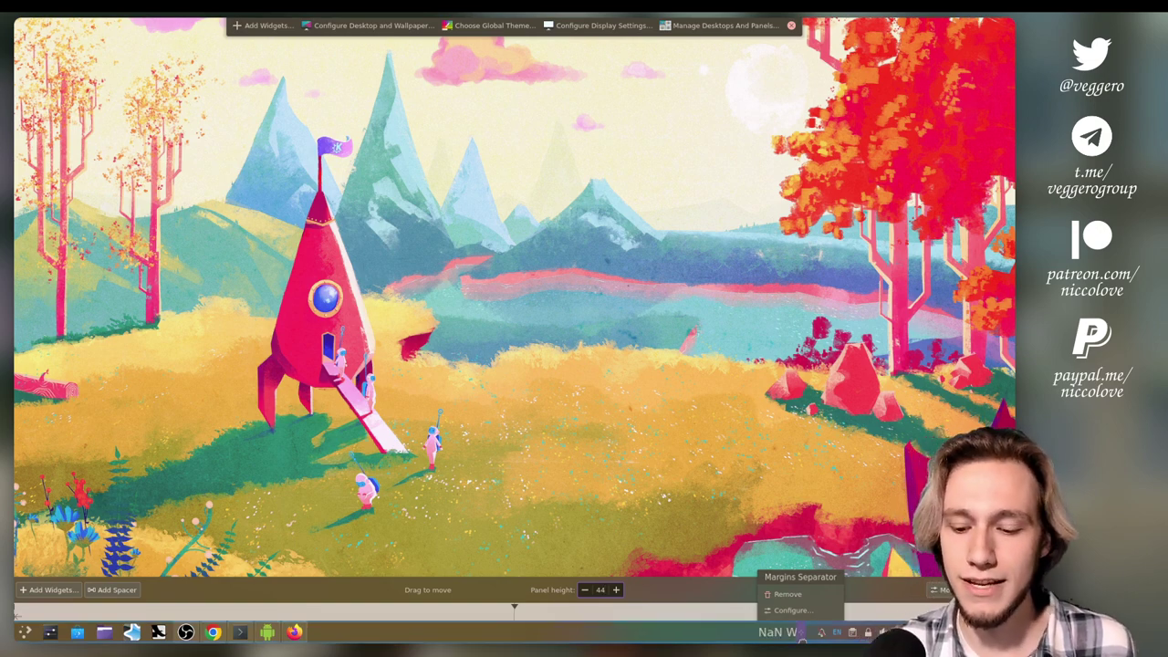
pyautogui.moveTo(801, 638); pyautogui.dragTo(928, 638)
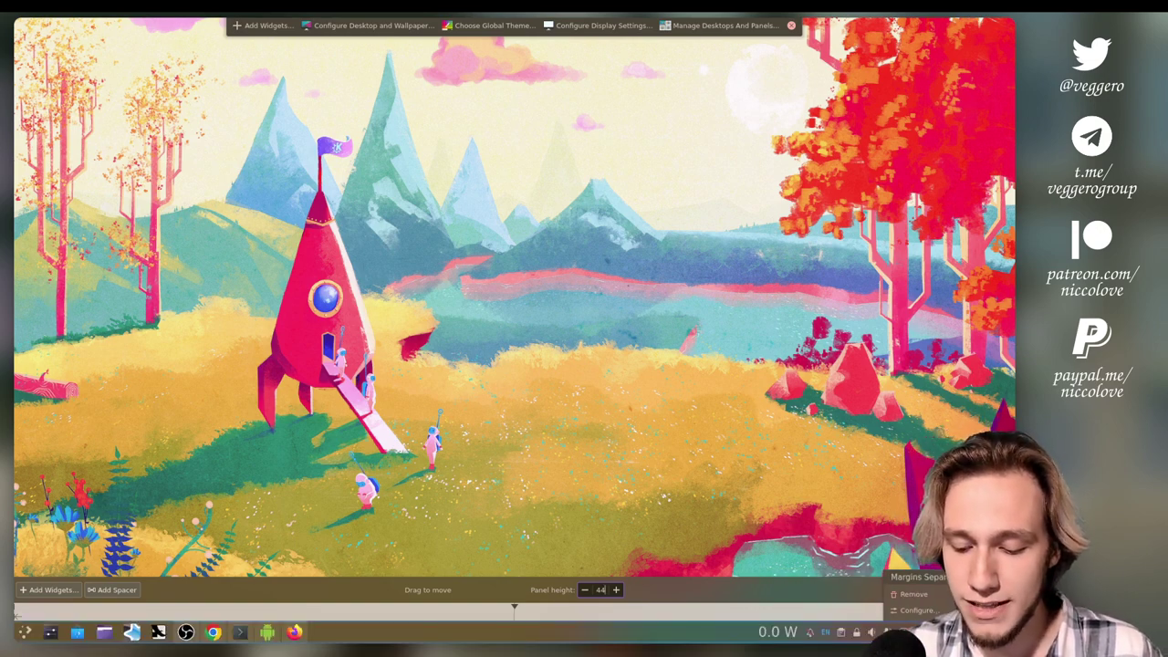
pyautogui.click(792, 25)
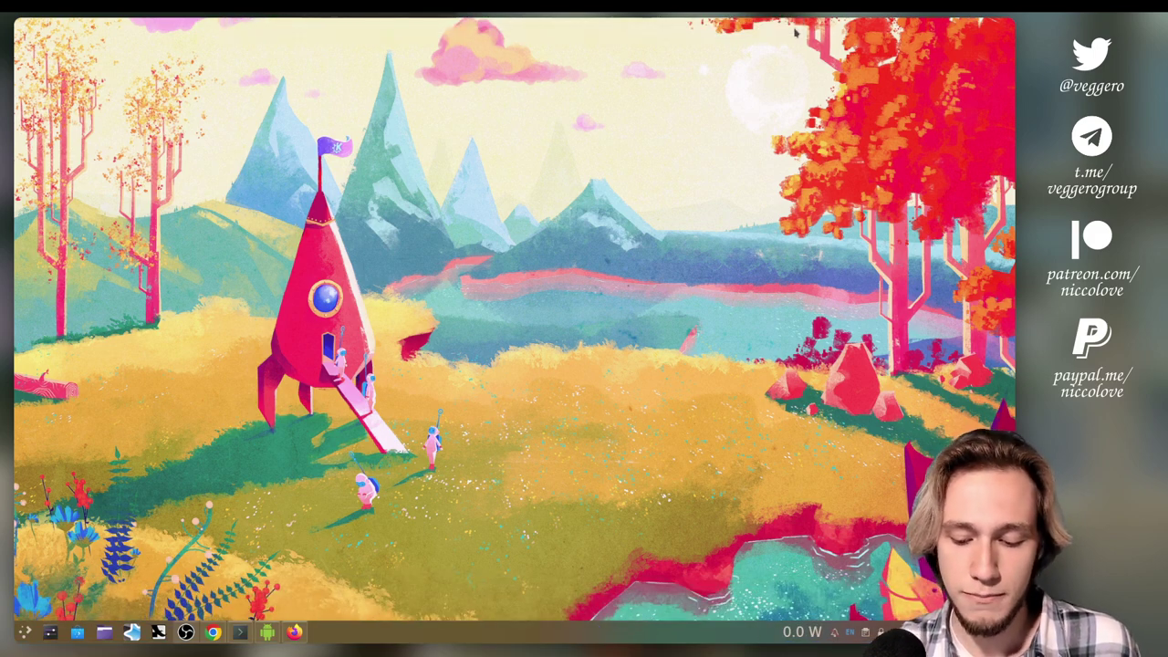
# Enter panel edit mode, view its alignment and visibility options, and exit without changes.
pyautogui.rightClick(482, 642)
pyautogui.click(504, 615)
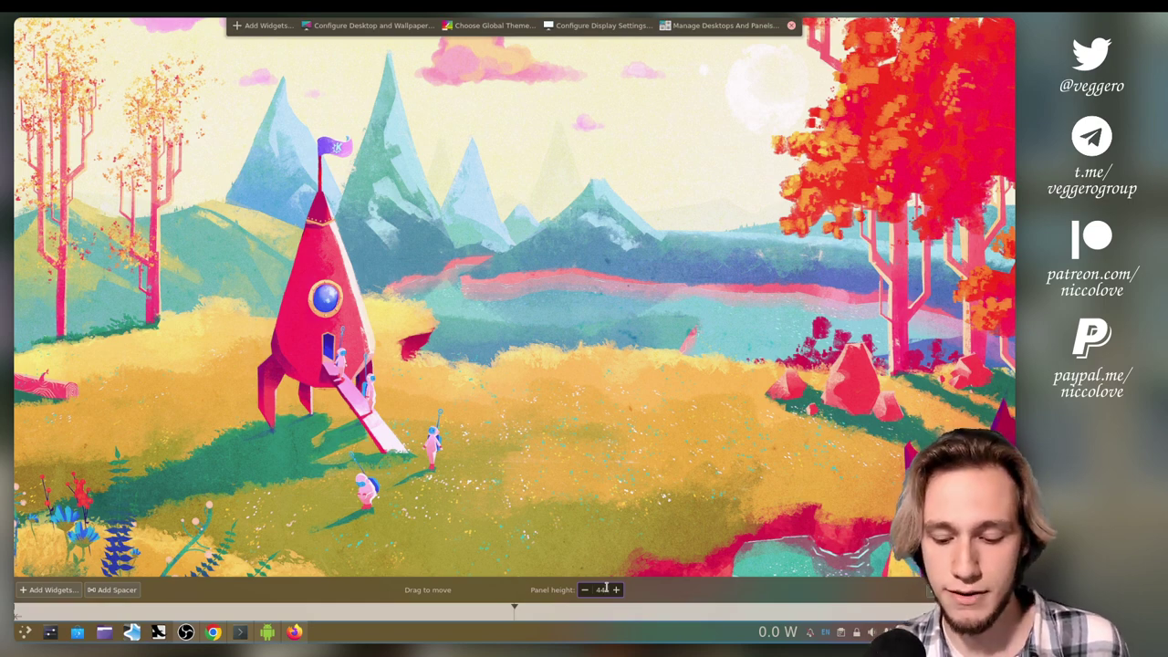
pyautogui.click(934, 590)
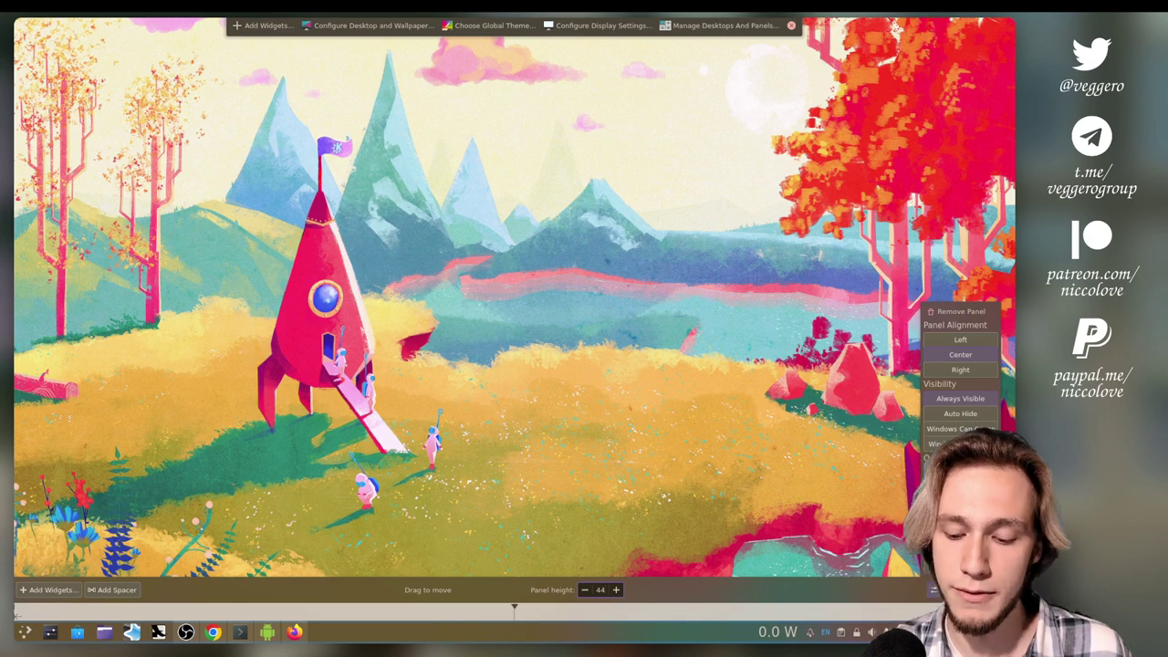
pyautogui.click(792, 25)
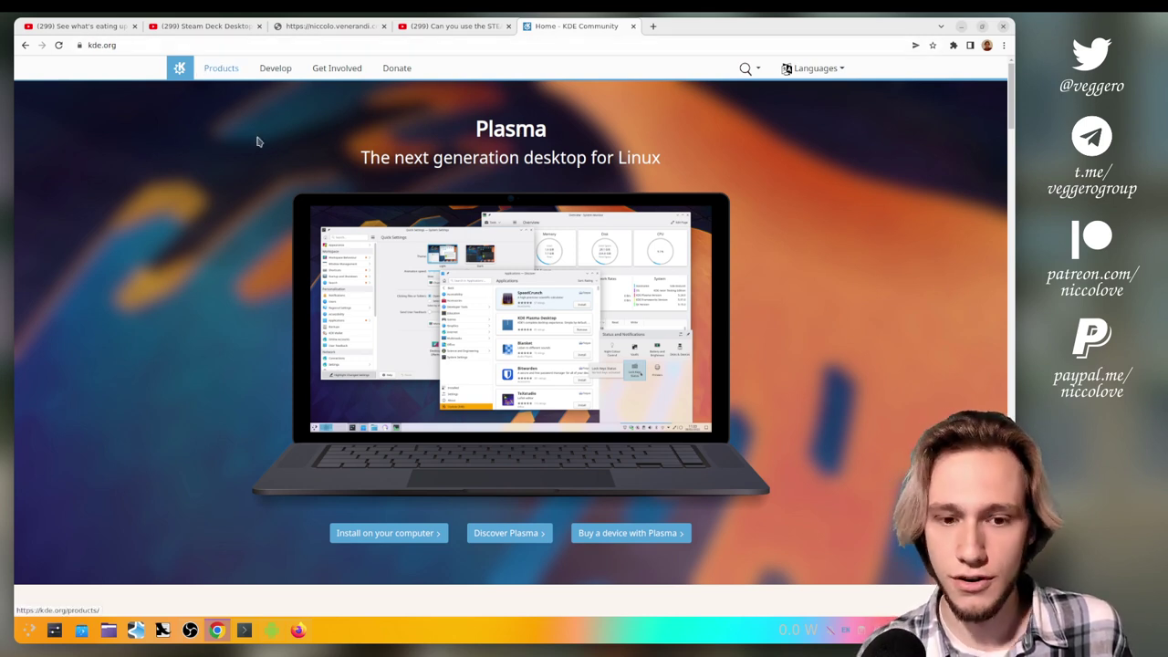
# Open KDE's Get Involved wiki page and jump to its 2.3 Development section.
pyautogui.click(334, 69)
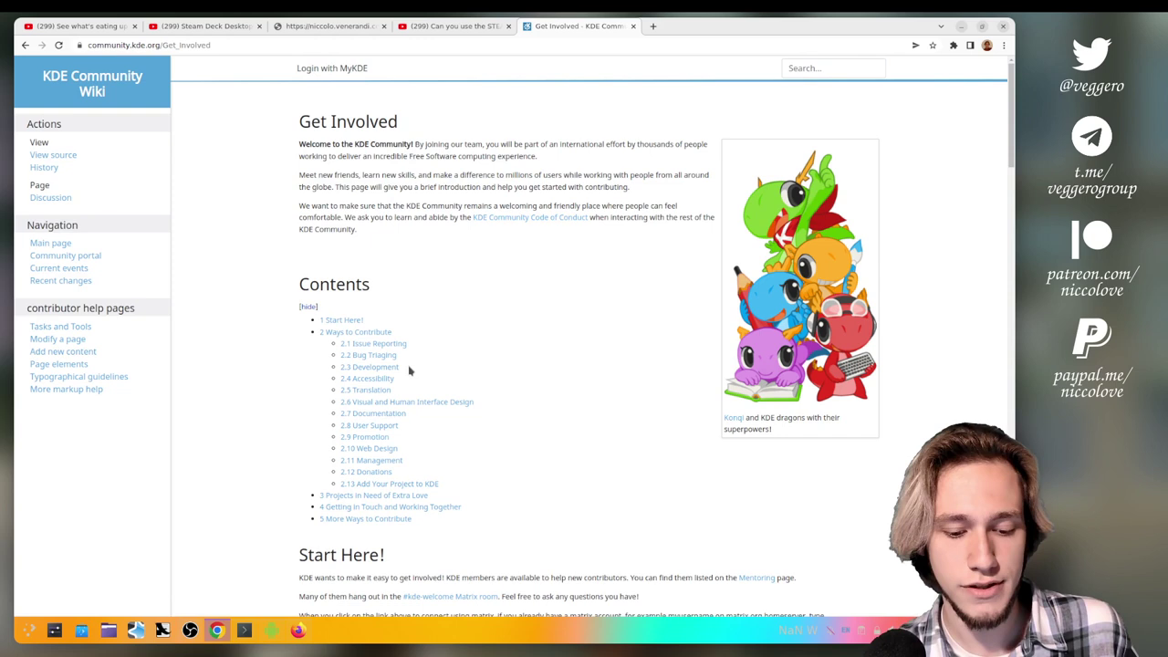
pyautogui.moveTo(400, 367); pyautogui.dragTo(354, 367)
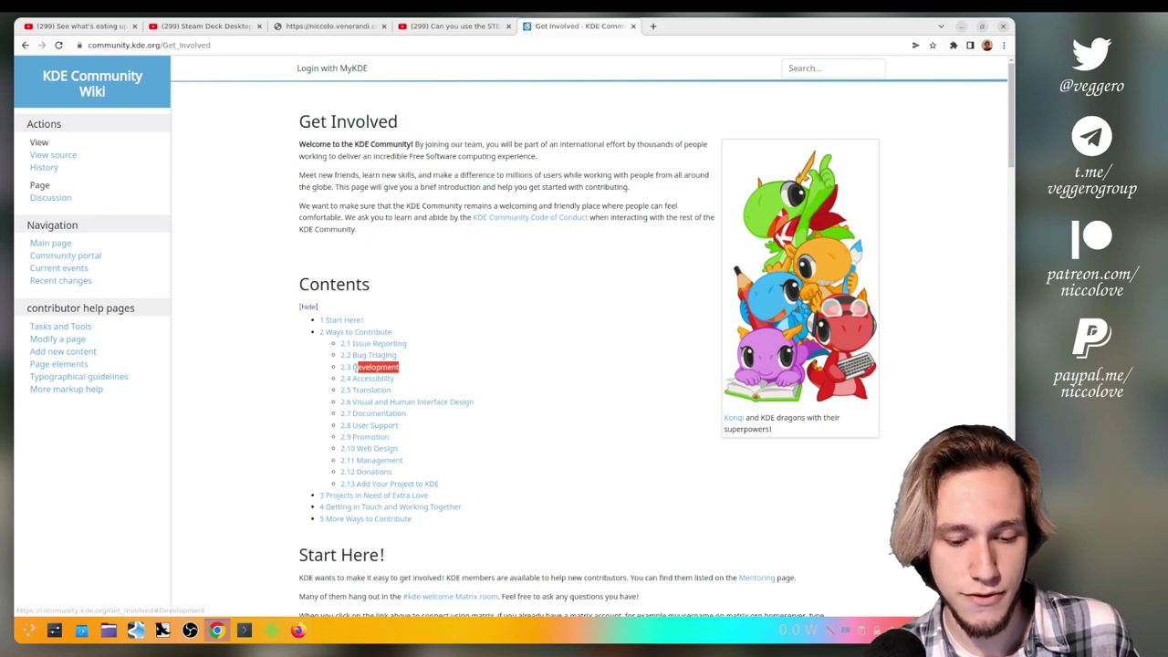
pyautogui.click(385, 442)
pyautogui.moveTo(385, 443); pyautogui.dragTo(332, 443)
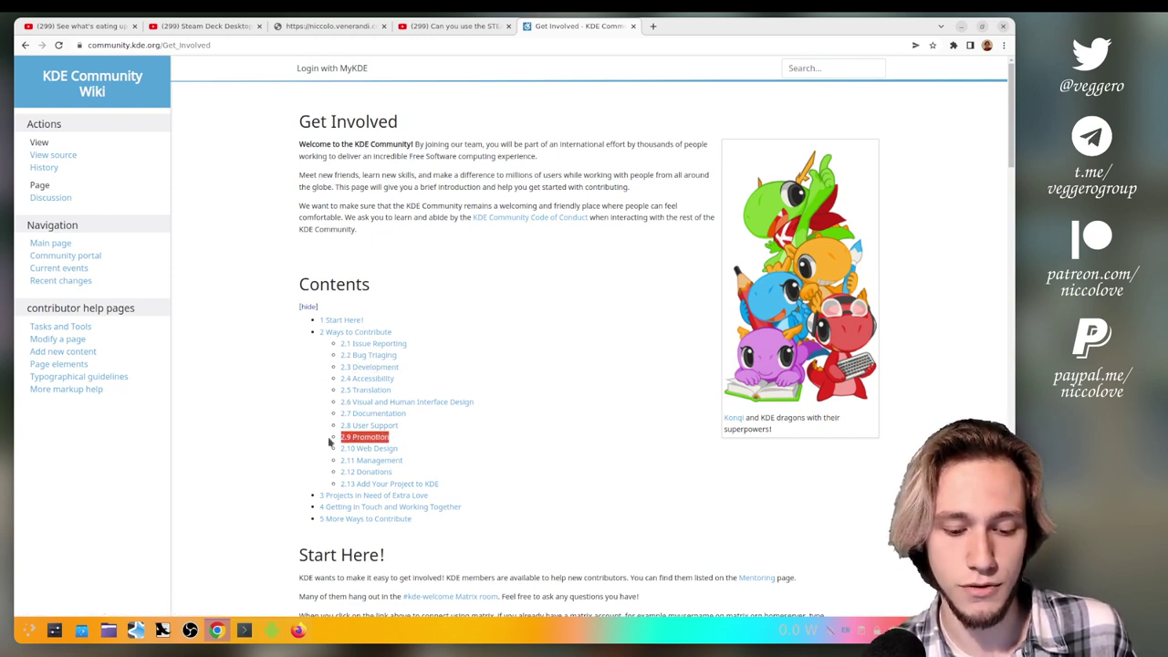
pyautogui.click(395, 370)
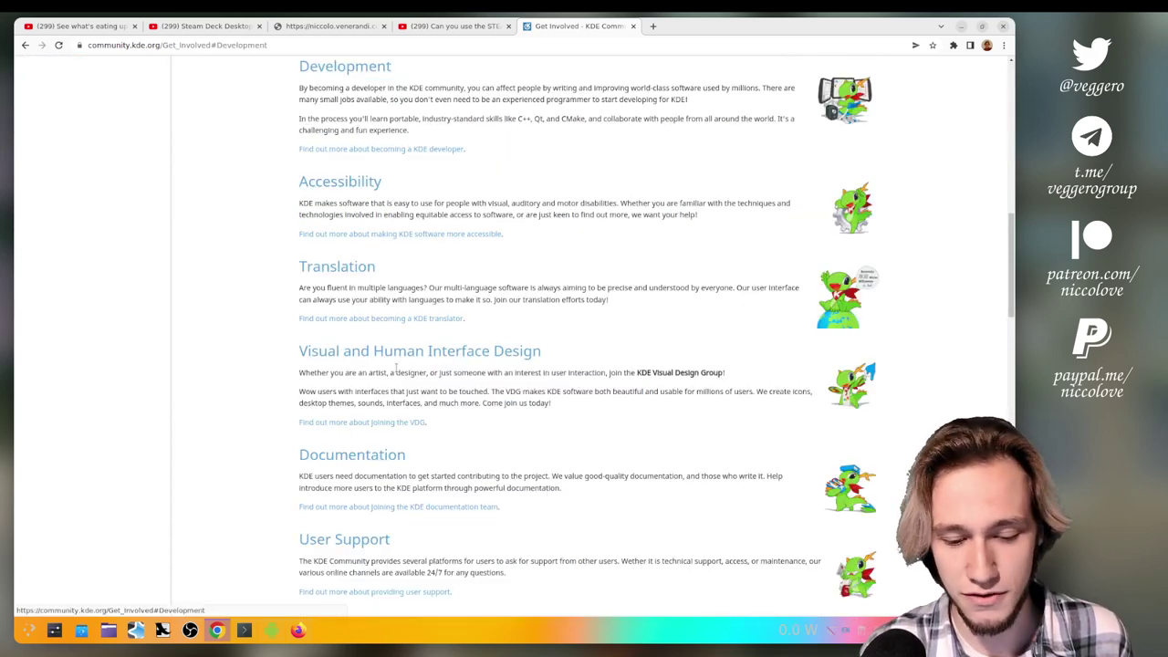
# Open the 'Find out more about becoming a KDE developer' page and skim it.
pyautogui.click(400, 149)
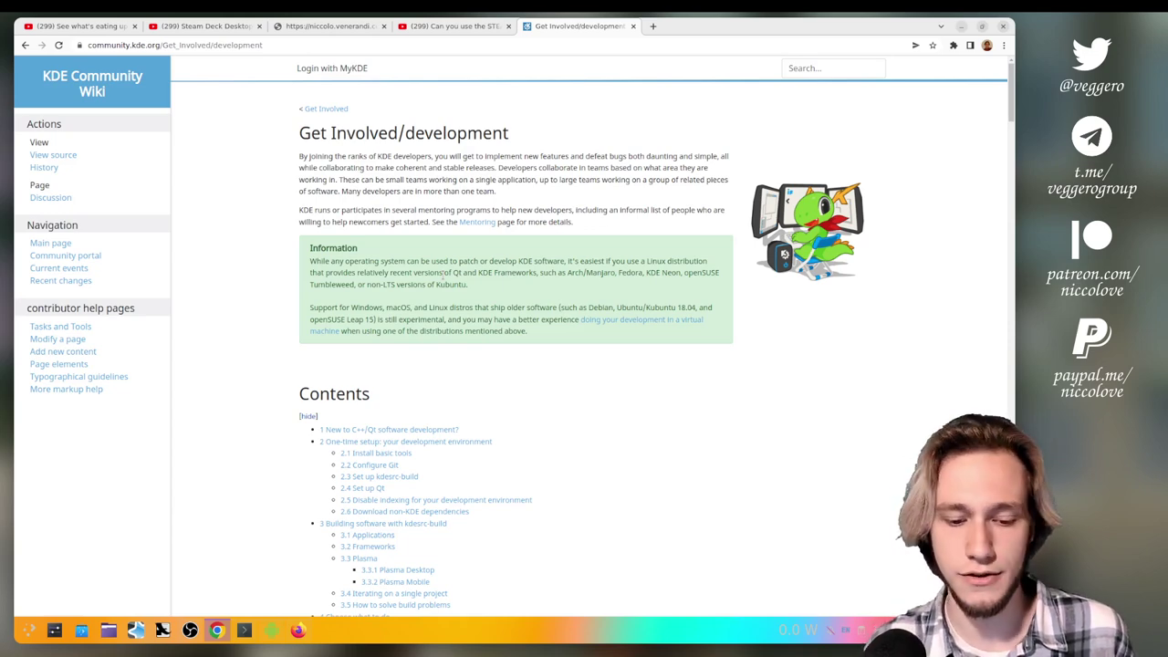
pyautogui.scroll(-5, 441, 332)
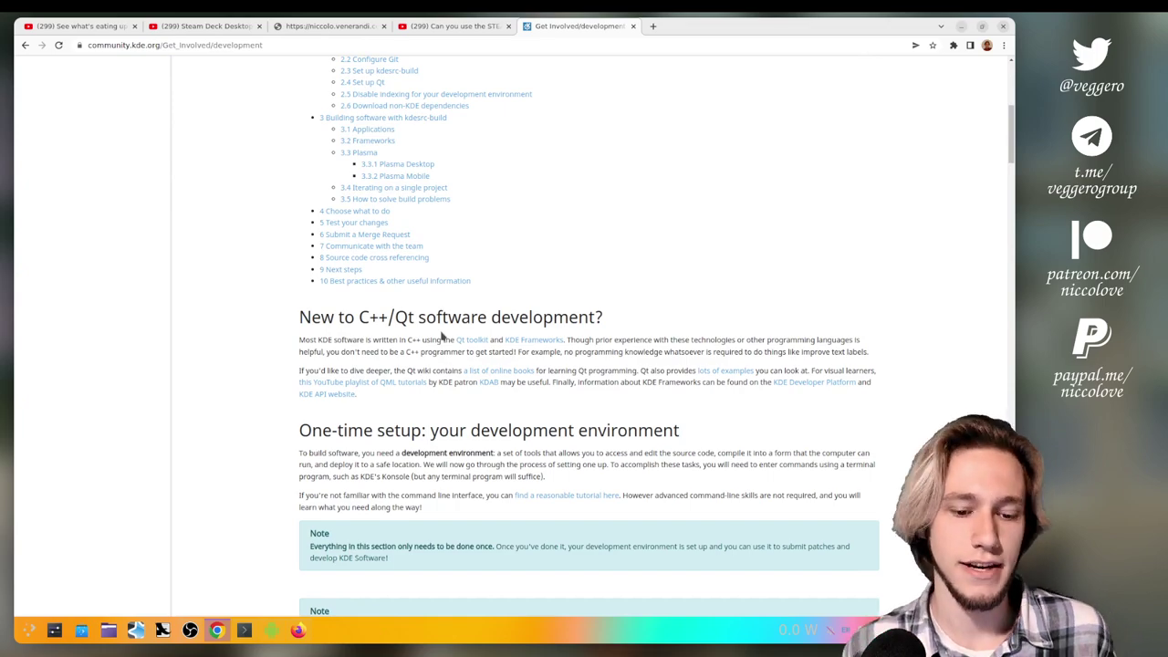
pyautogui.scroll(-5, 441, 337)
pyautogui.scroll(10, 442, 337)
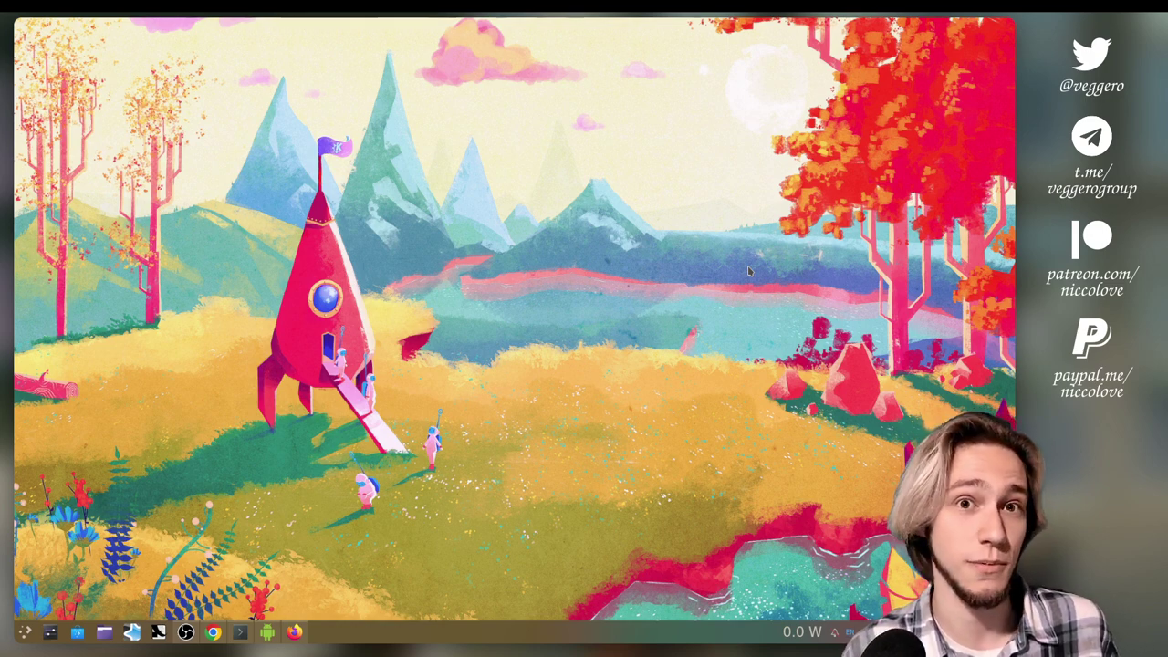
# Bring Chrome back, view kde.org's list of distributions shipping Plasma, then close that tab.
pyautogui.hotkey('alt', 'Tab')
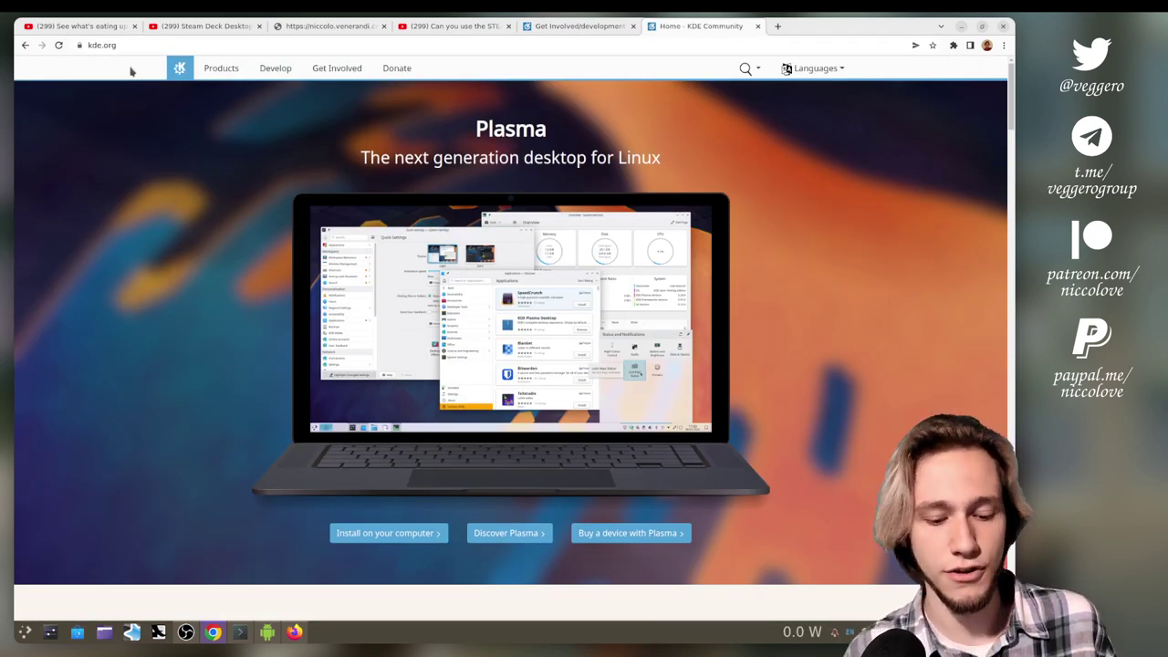
pyautogui.click(396, 534)
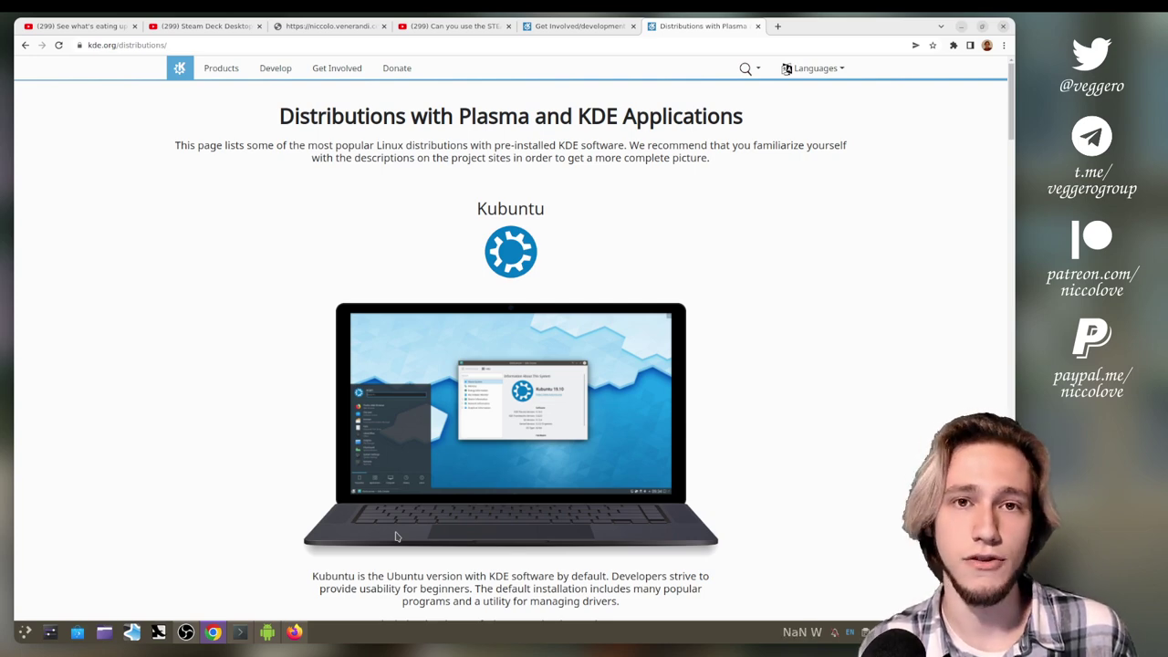
pyautogui.hotkey('ctrl', 'w')
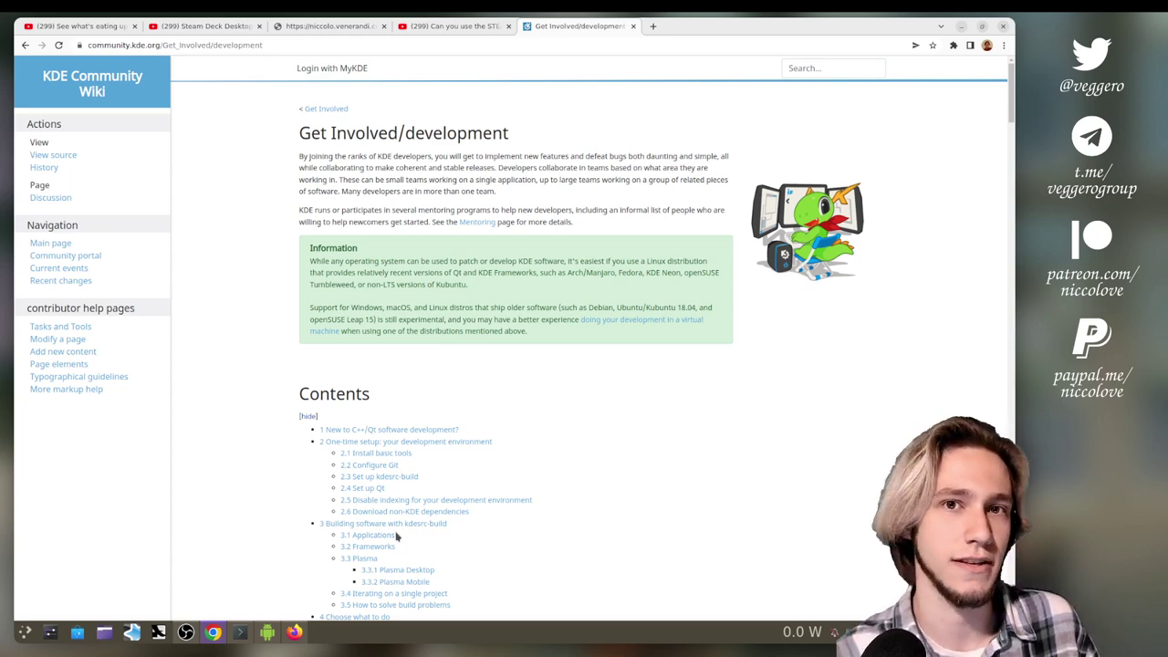
# Scroll the wiki page to the Set up kdesrc-build section and highlight 'kdesrc-build'.
pyautogui.scroll(-8, 396, 536)
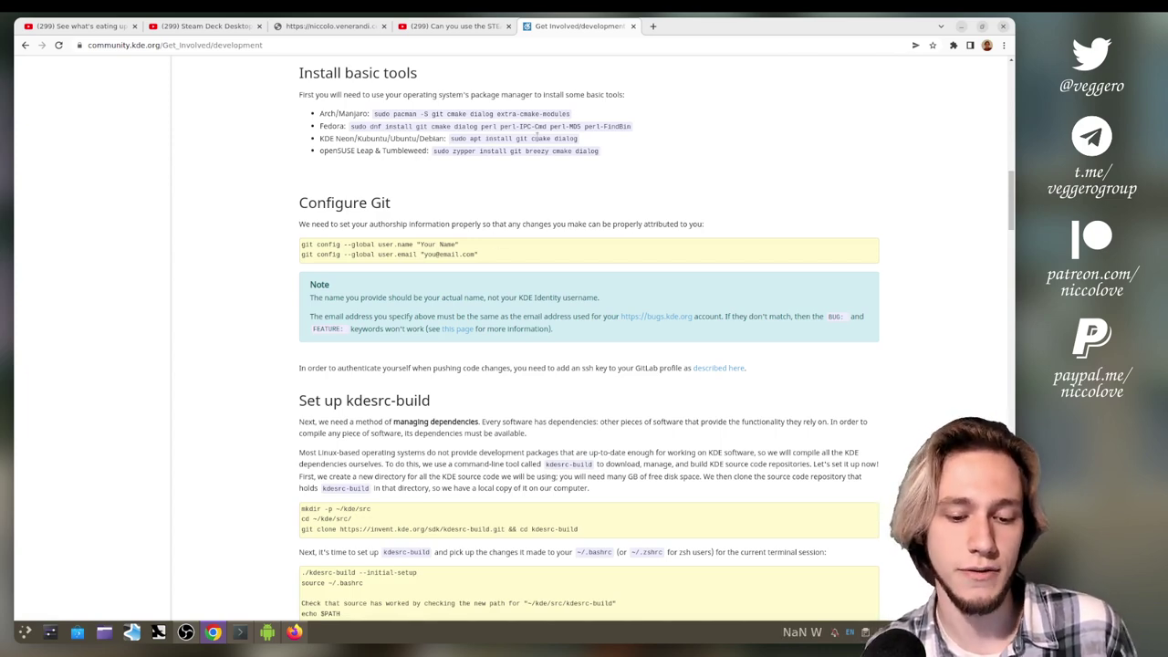
pyautogui.scroll(4, 537, 137)
pyautogui.scroll(-6, 360, 234)
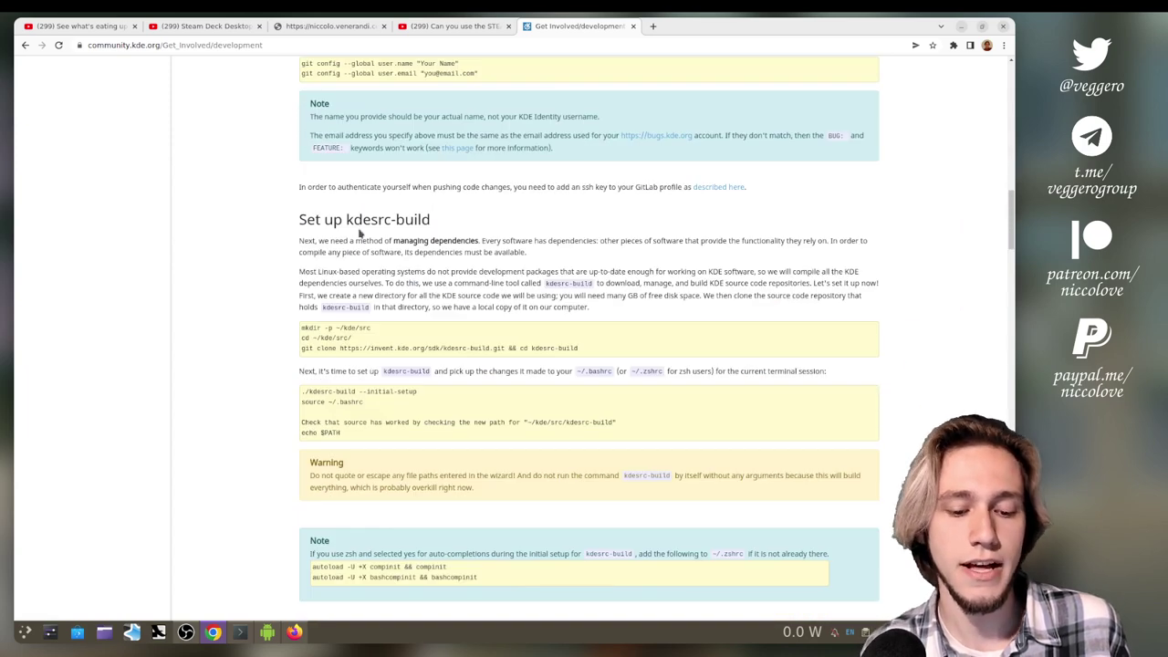
pyautogui.moveTo(347, 219); pyautogui.dragTo(441, 224)
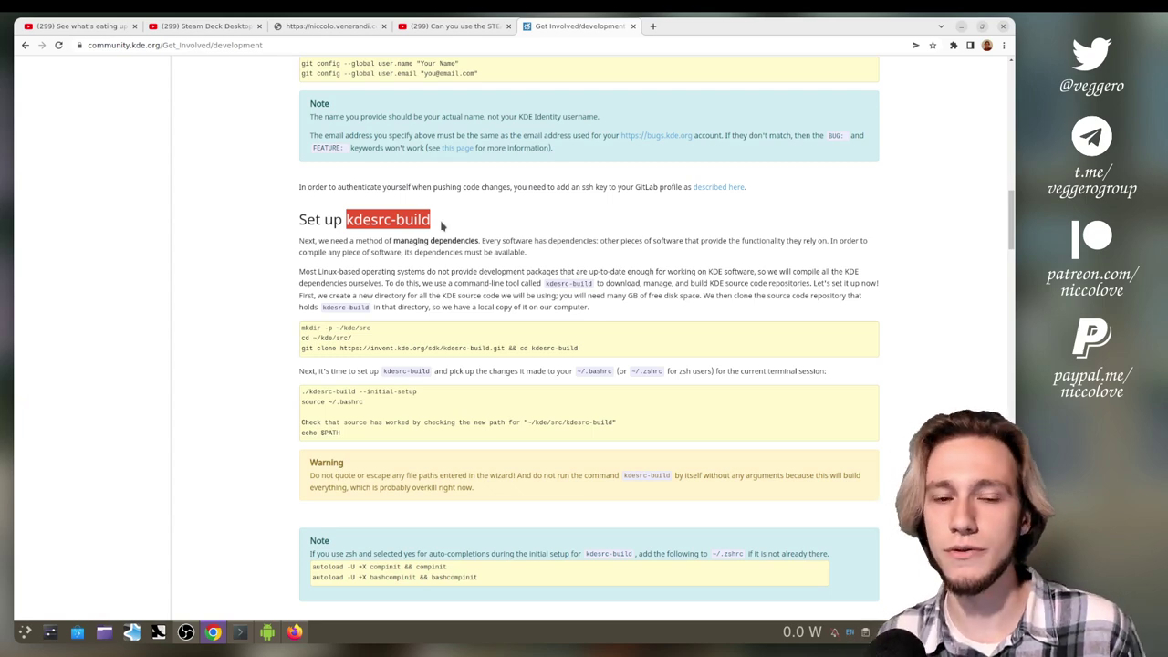
pyautogui.scroll(10, 441, 225)
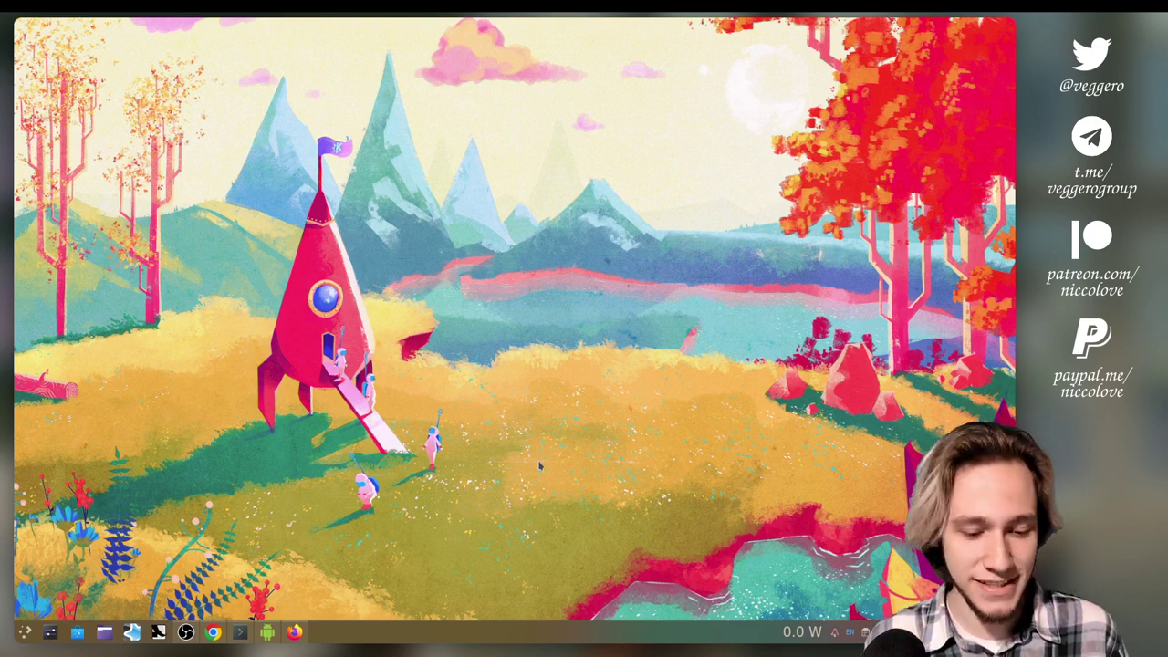
# Open the Kickoff launcher showing Favorites: Firefox, System Settings, Dolphin, Discover and Kontact.
pyautogui.press('super')
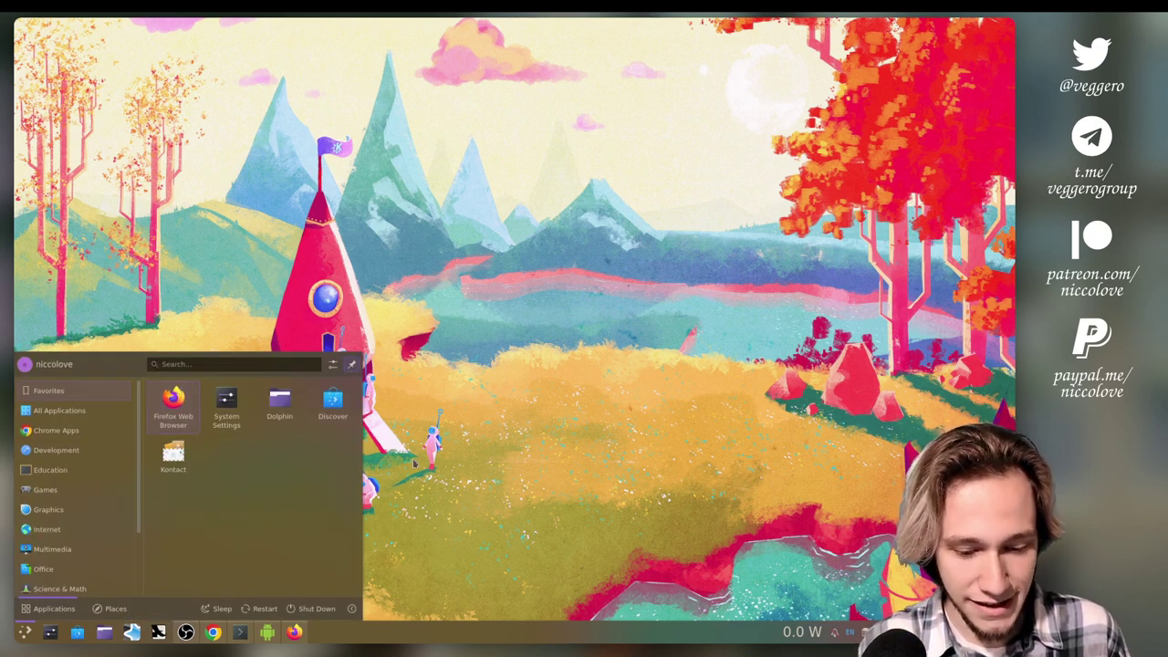